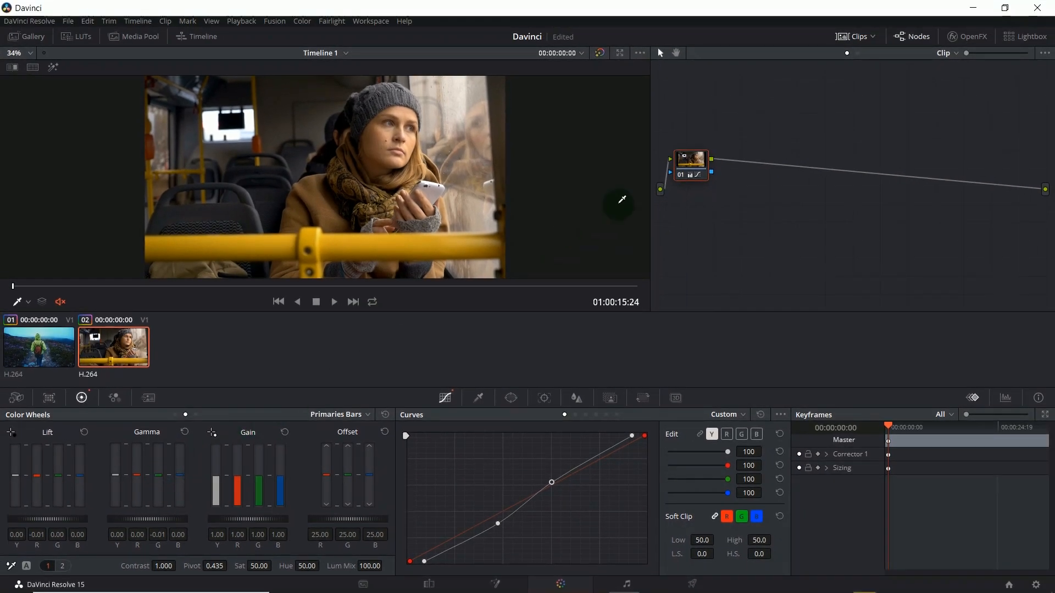
Step: Add a serial node after node 01 in the second clip's grade
right_click(698, 162)
mouse_move(714, 214)
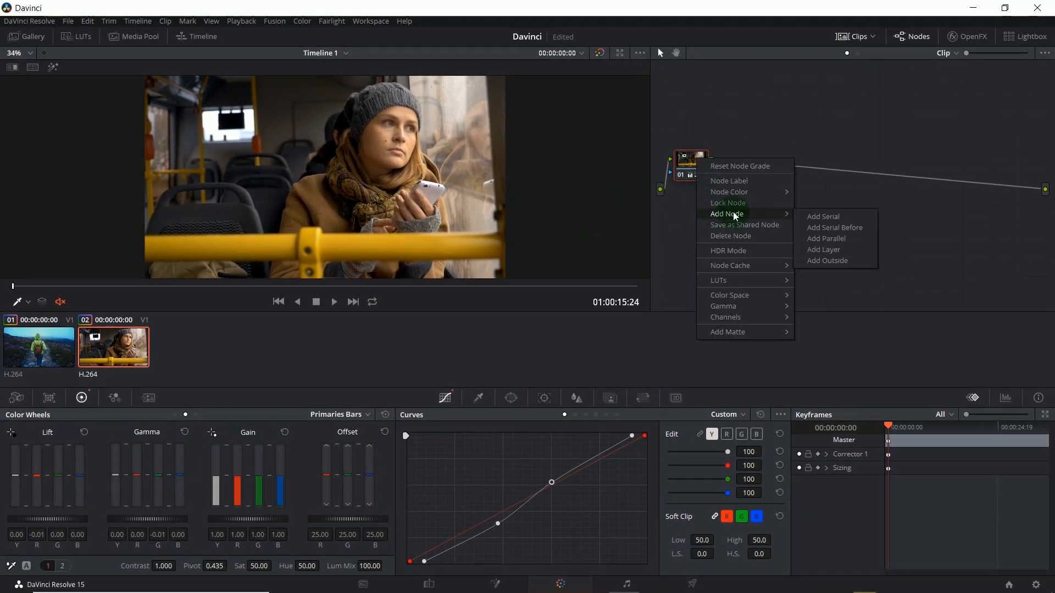
click(798, 216)
Step: Apply the Rec709 Kodak 2383 D55 film look 3D LUT to node 02
right_click(754, 166)
mouse_move(789, 286)
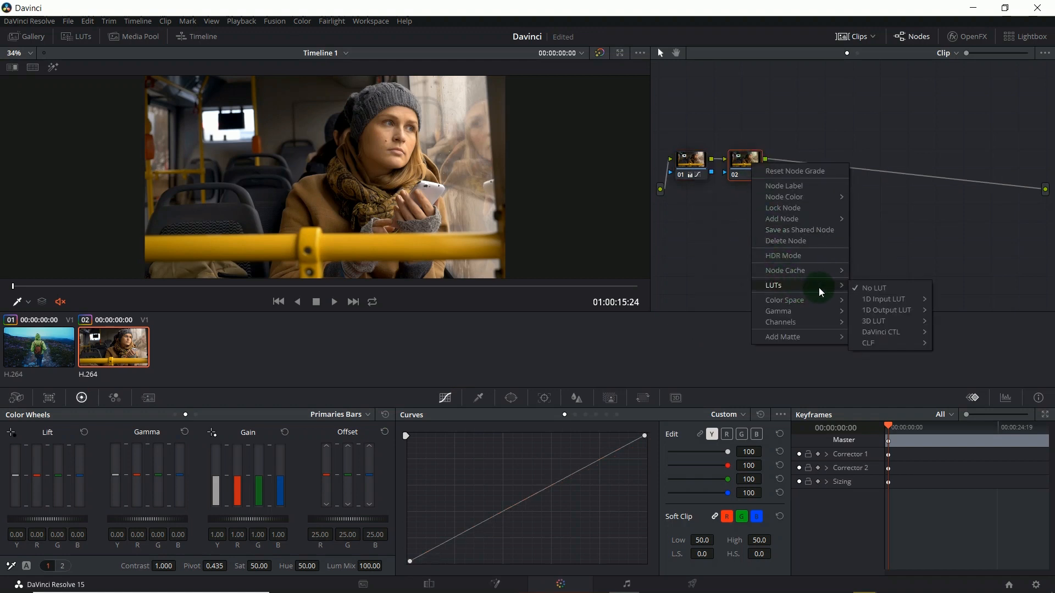
mouse_move(928, 322)
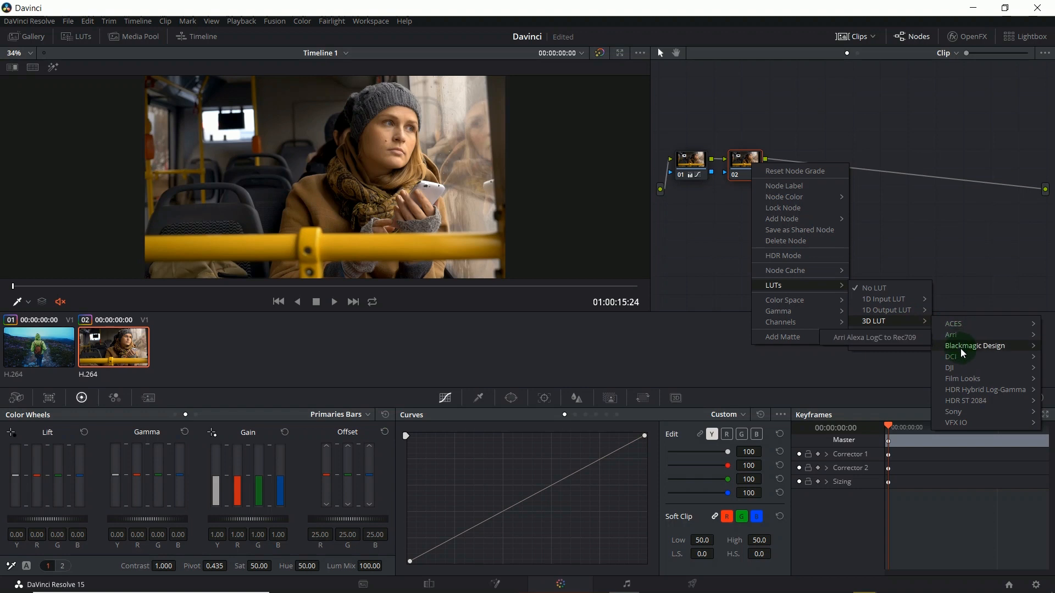
mouse_move(967, 378)
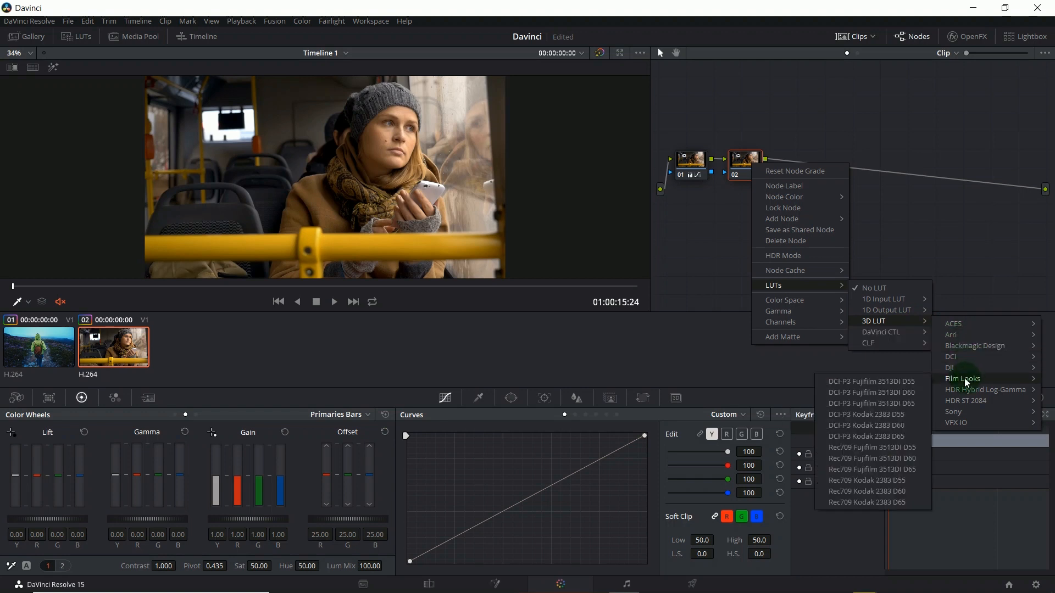
click(919, 477)
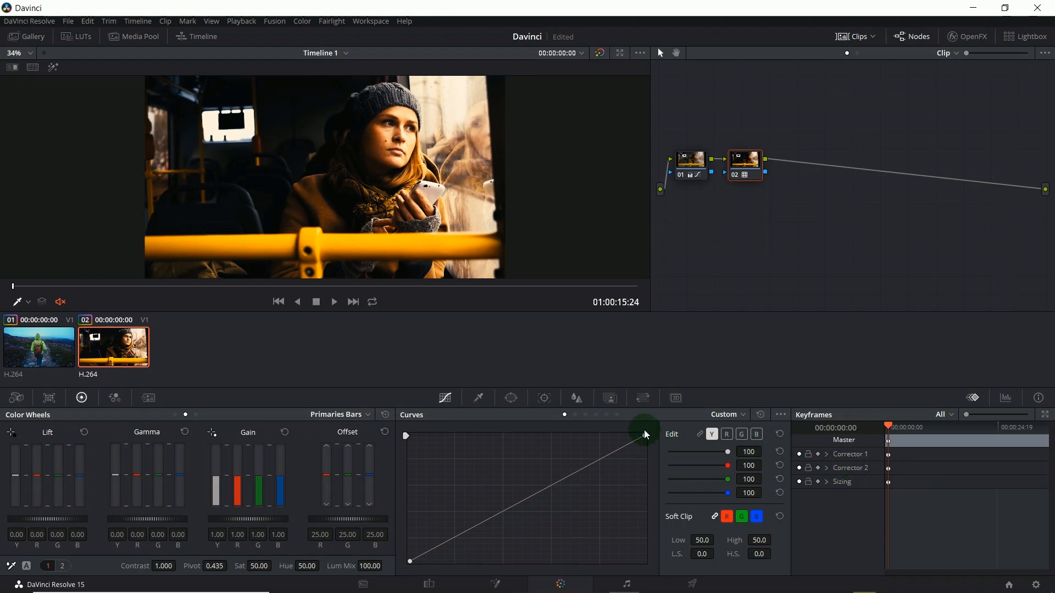
Step: Reduce the LUT's strength on node 02 by zeroing its key output gain and raising it to 0.358
click(609, 397)
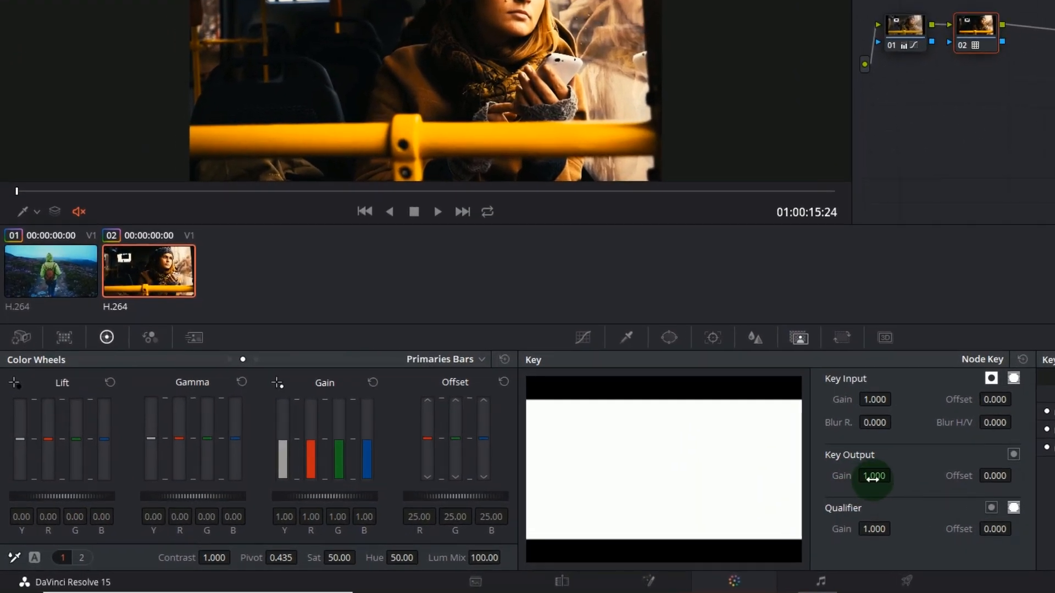
double_click(872, 479)
text(0)
key(Return)
drag(872, 479, 1054, 476)
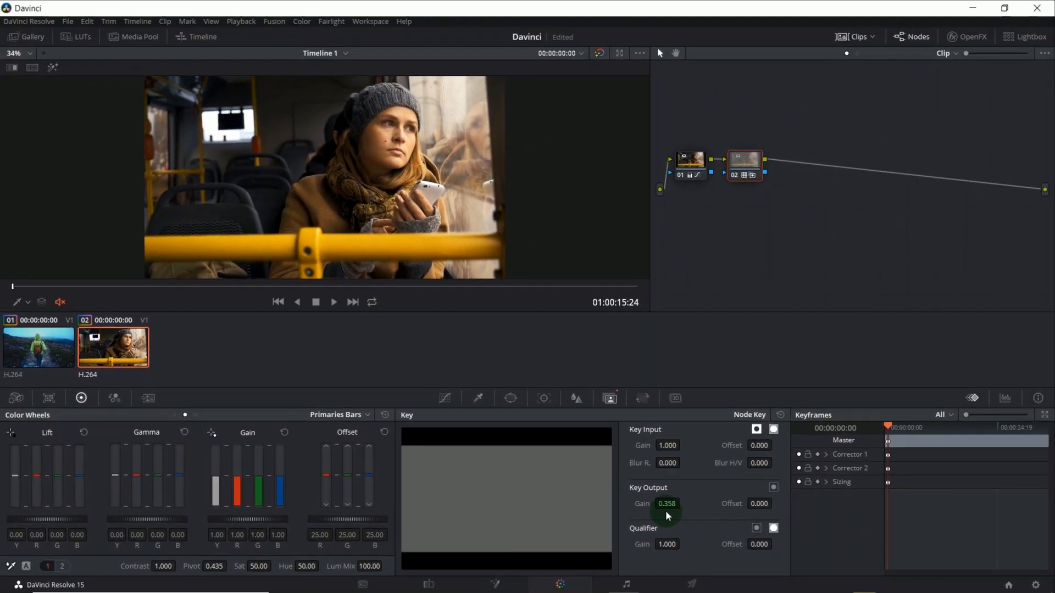
Step: Add a serial node after node 02, and add a parallel node alongside the new one
right_click(746, 169)
mouse_move(770, 229)
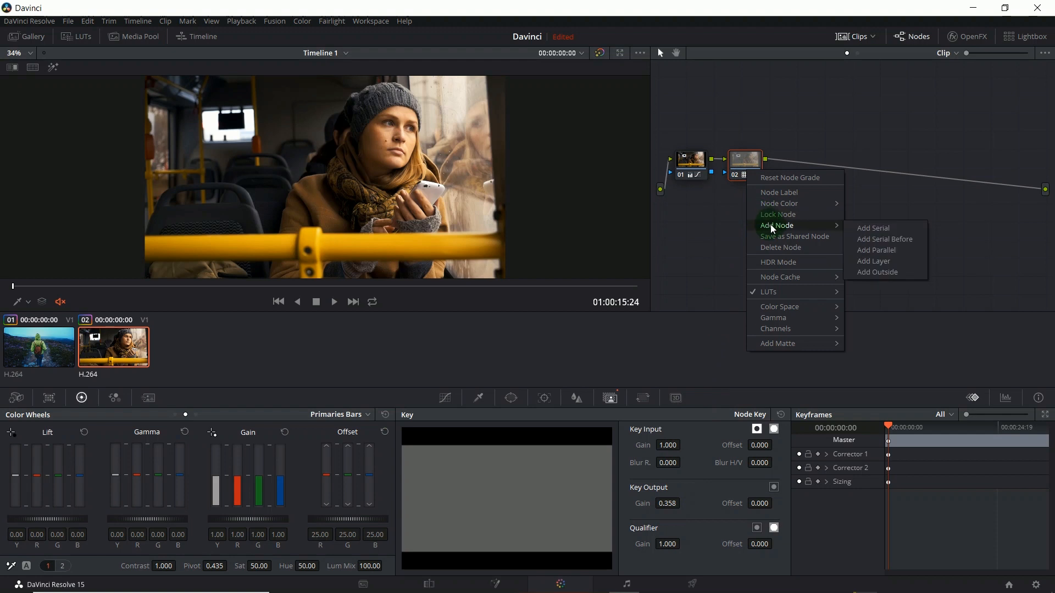
click(873, 228)
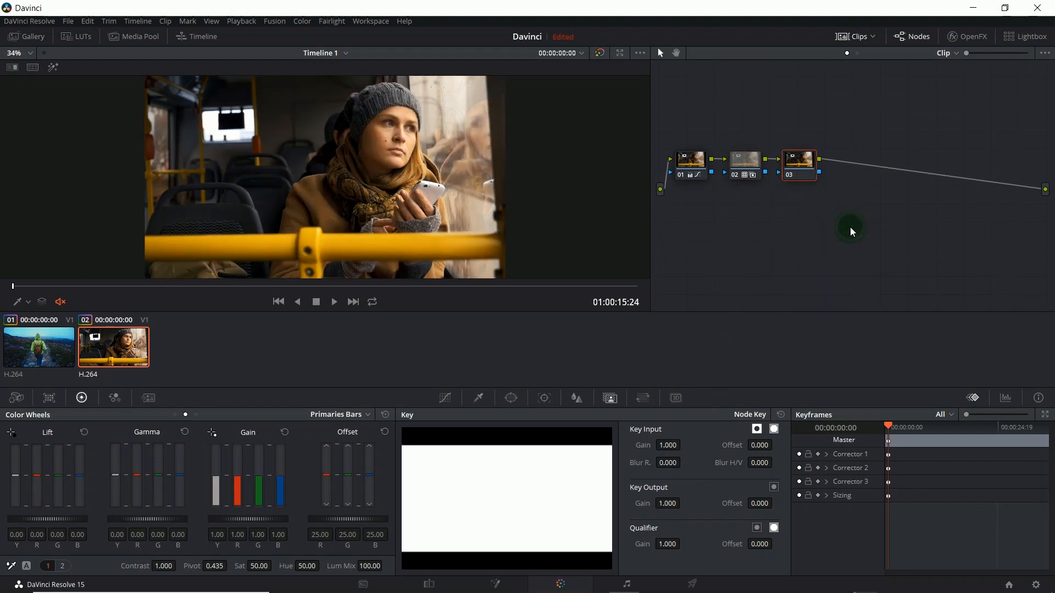
right_click(798, 165)
mouse_move(816, 222)
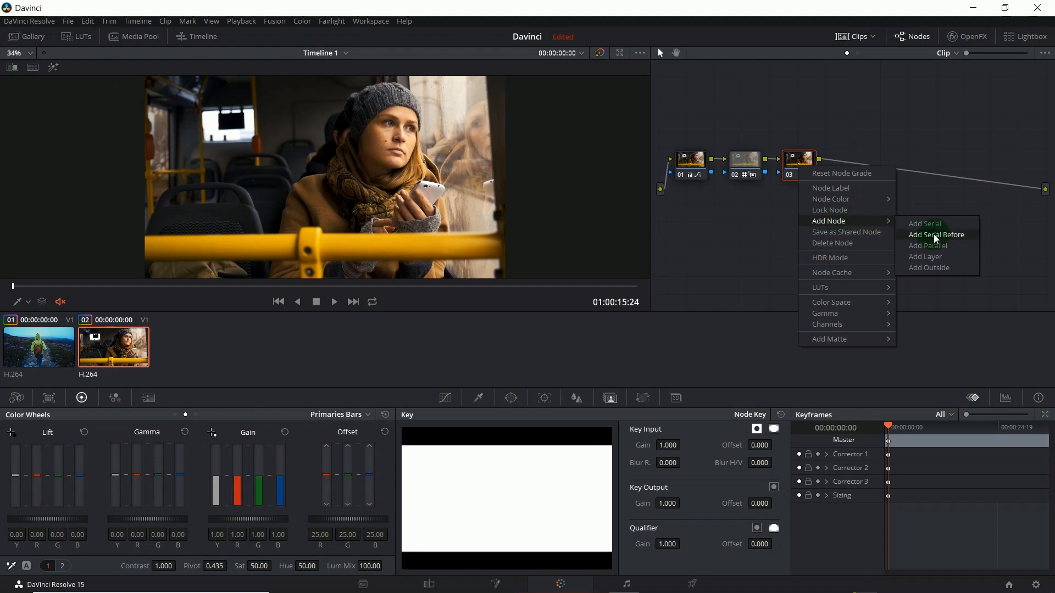
click(961, 245)
Step: Darken node 03 slightly by pulling the middle of its luma curve a little below the diagonal
click(793, 140)
drag(792, 141, 792, 140)
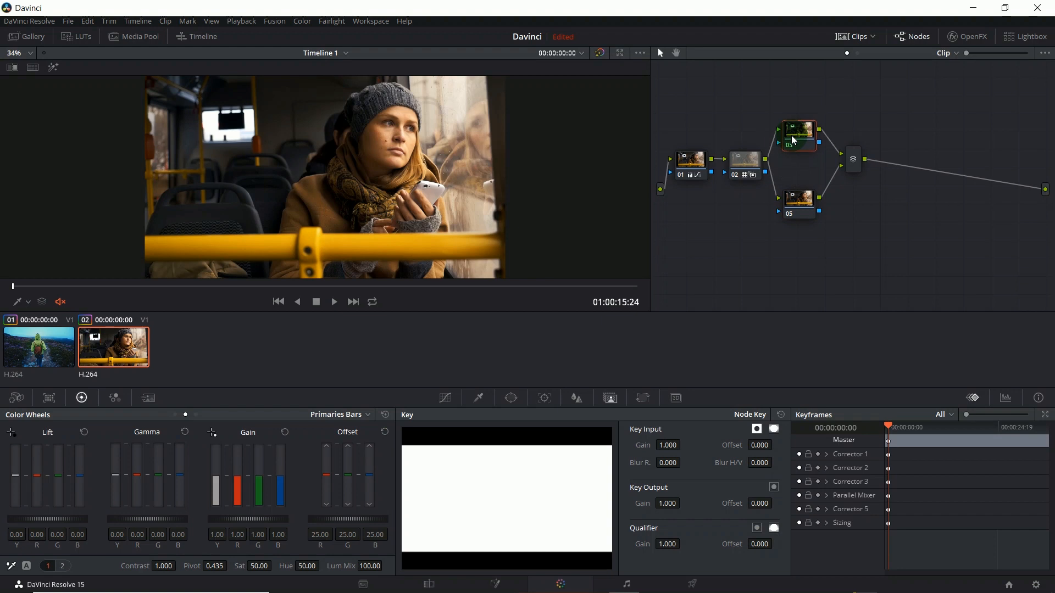
click(453, 402)
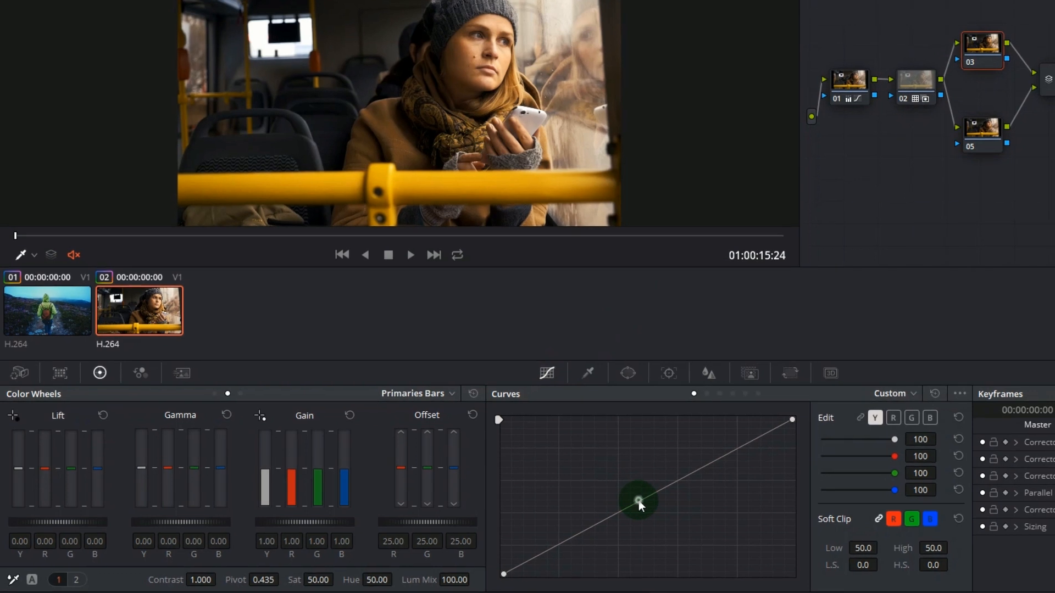
drag(638, 500, 645, 504)
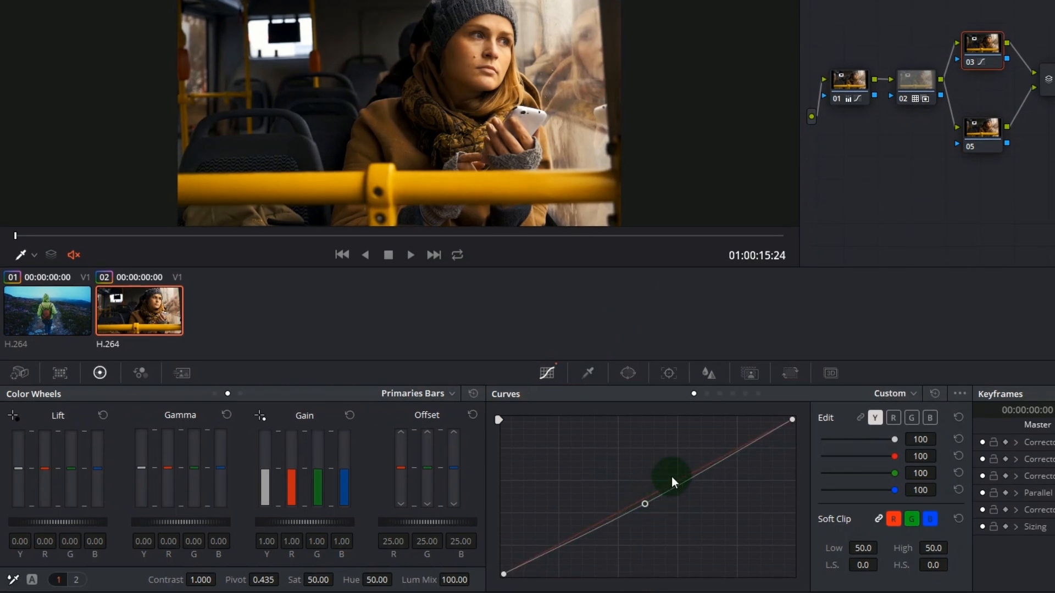
Step: Sample the woman's facial skin tone with the HSL qualifier on node 05, with the selection highlighted in the viewer
click(972, 124)
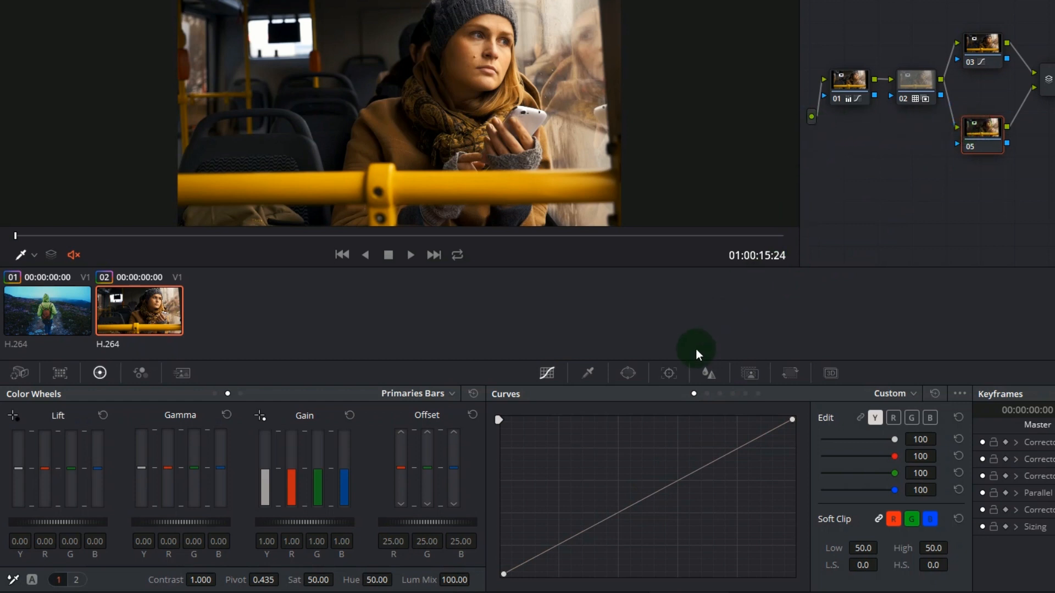
click(595, 383)
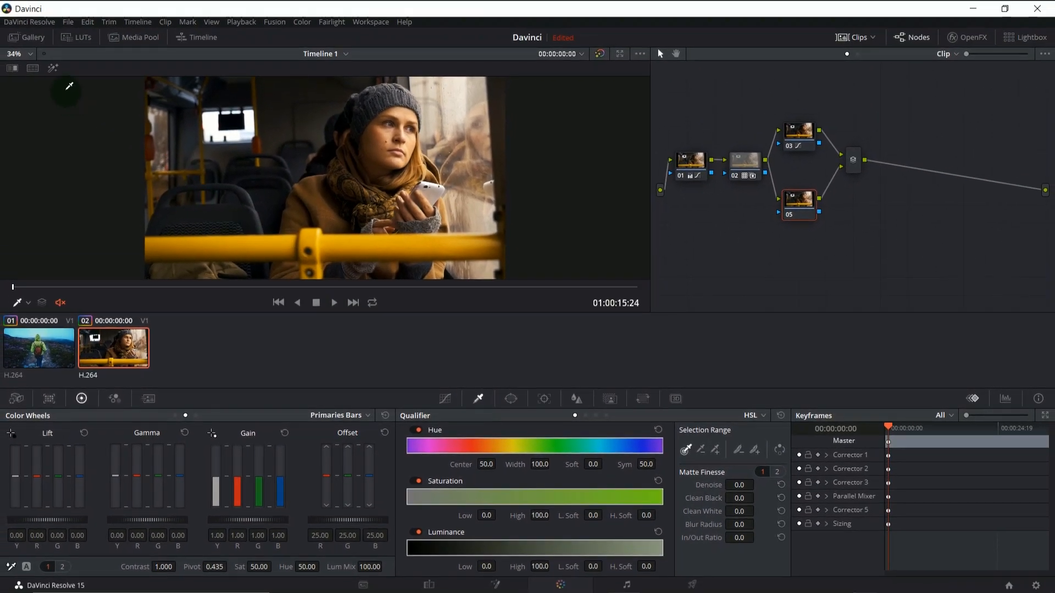
click(52, 70)
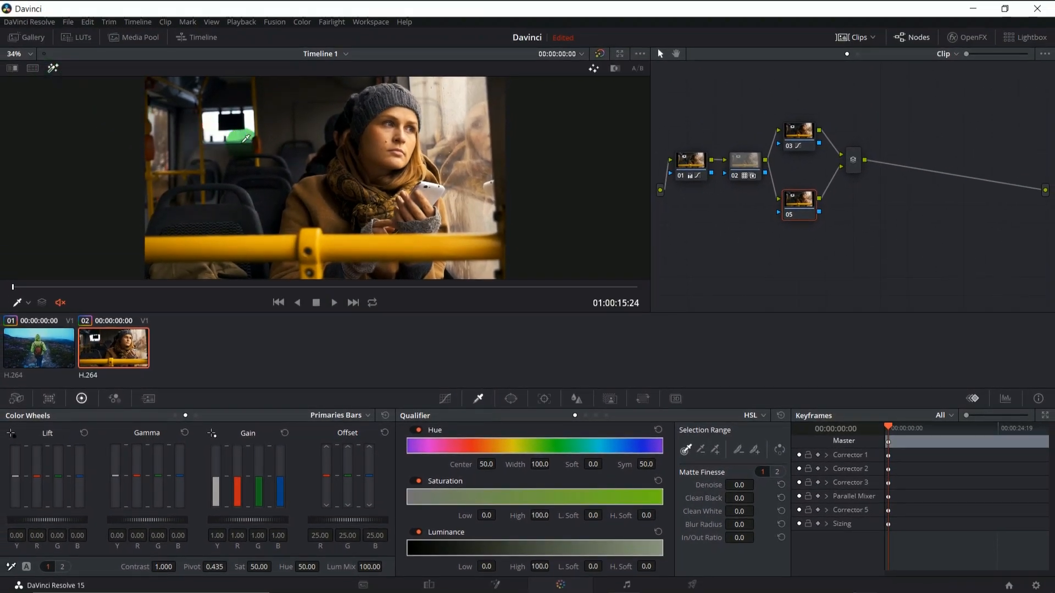
drag(374, 144, 388, 138)
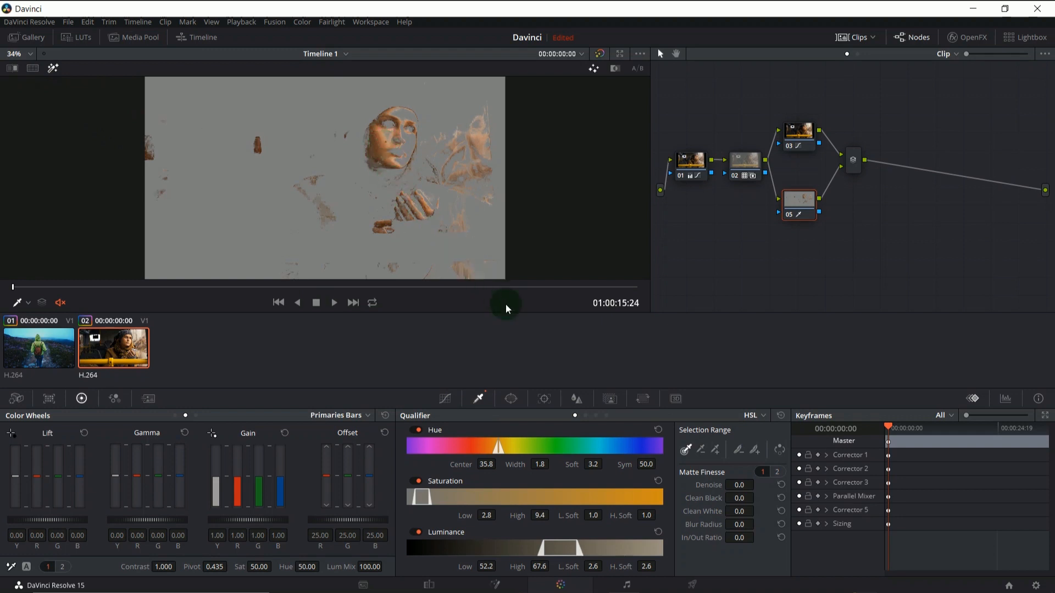
Step: Extend the softness of node 05's skin selection by sampling more areas of the woman's face with the add-feather picker
click(754, 451)
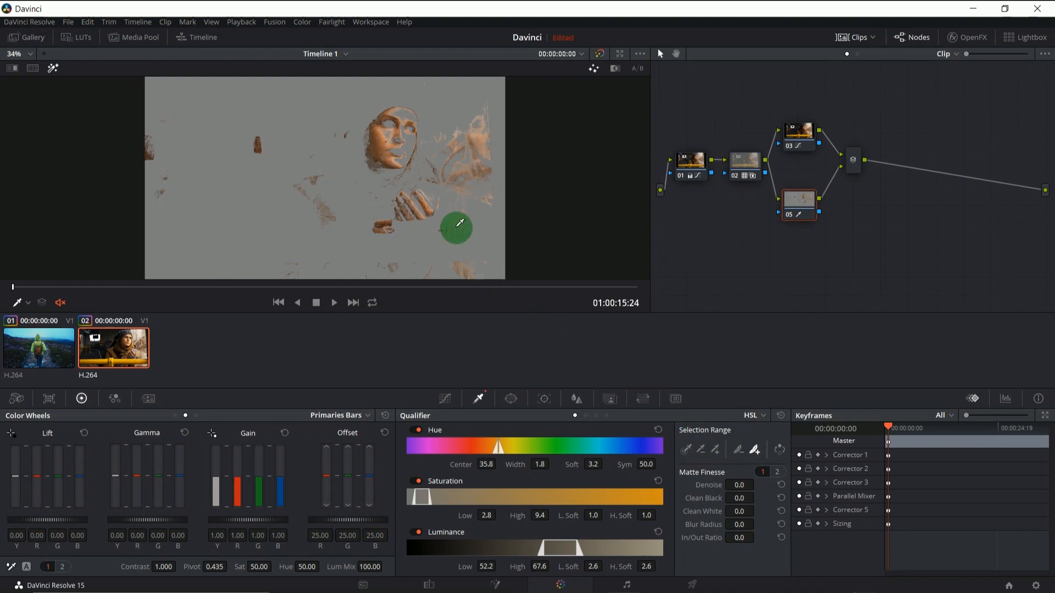
click(412, 142)
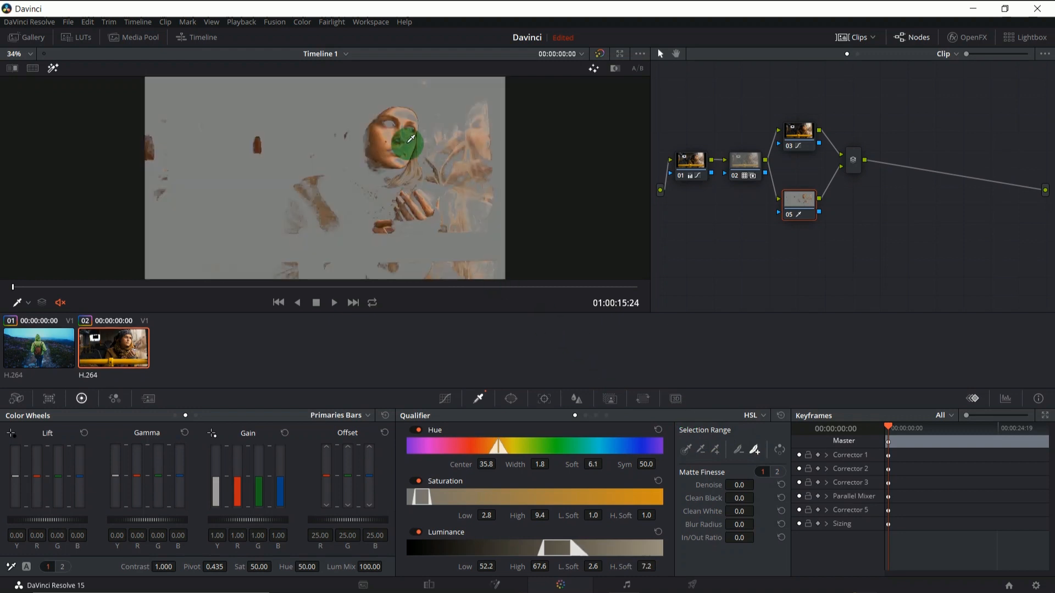
click(409, 142)
click(409, 130)
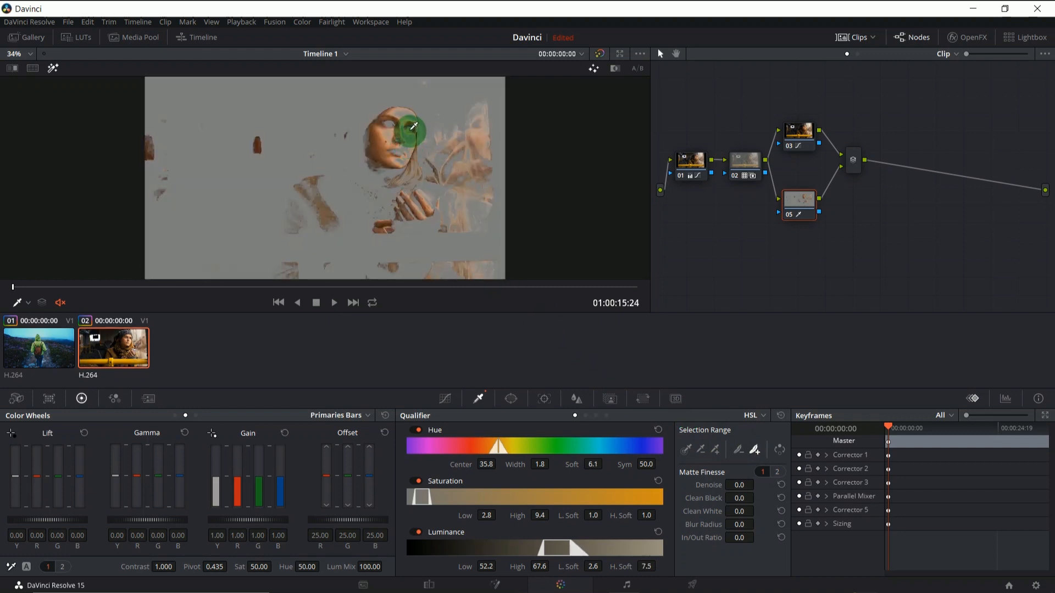
click(413, 124)
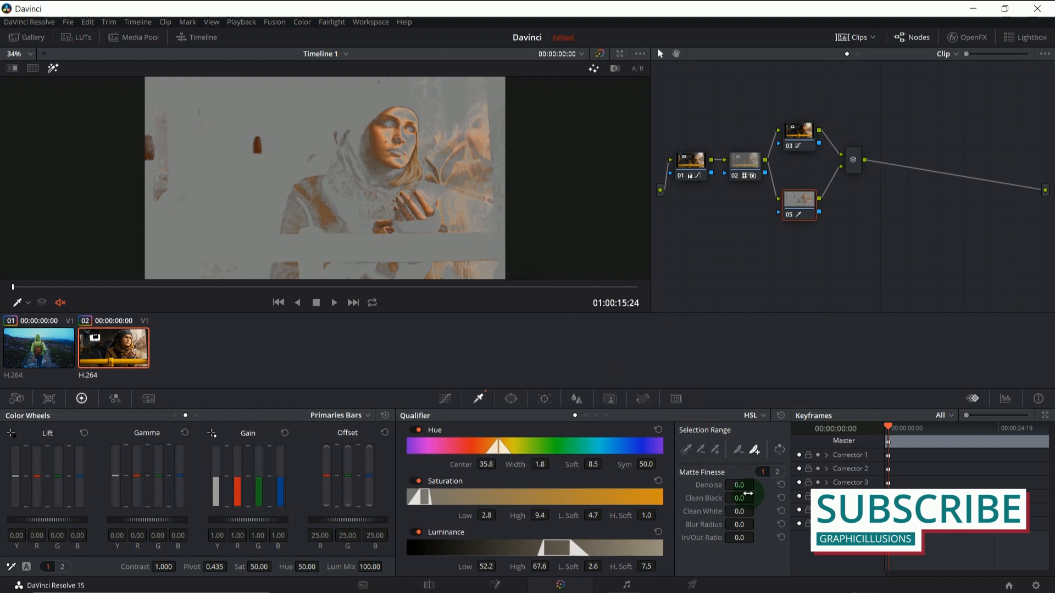
Step: Refine node 05's skin matte with Denoise 10.5 and Clean White 8.7, and turn off the highlight view
drag(738, 485, 786, 483)
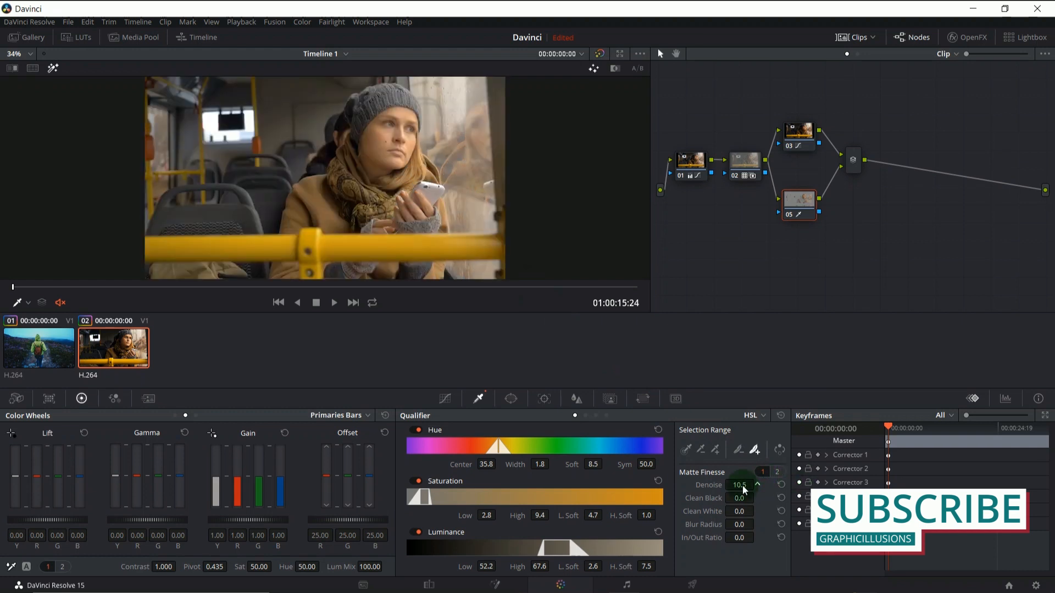
mouse_move(740, 510)
mouse_down()
mouse_move(780, 508)
mouse_move(741, 510)
mouse_up()
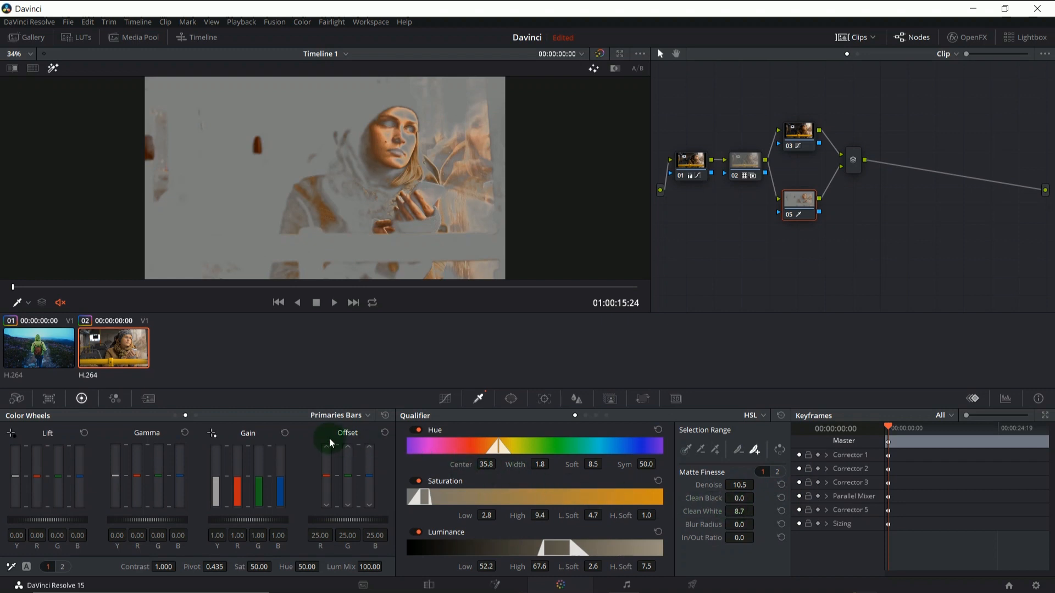
click(53, 70)
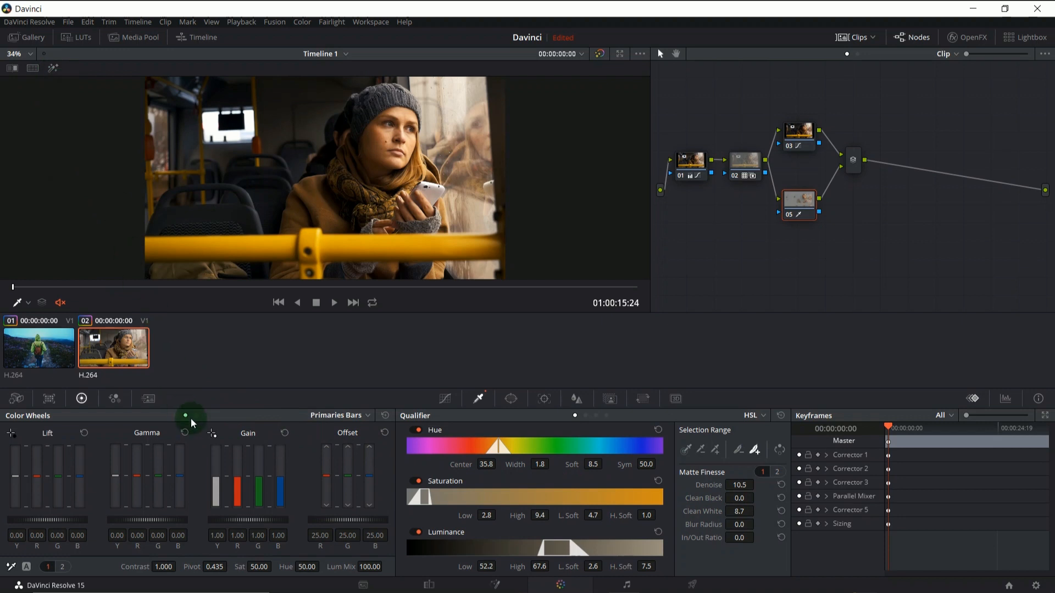
Step: Set node 05's log midtones to 0.14, -0.03, -0.16 and highlights to -0.09, 0.01, 0.12, with low range 0.499 and high range 0.538
click(196, 416)
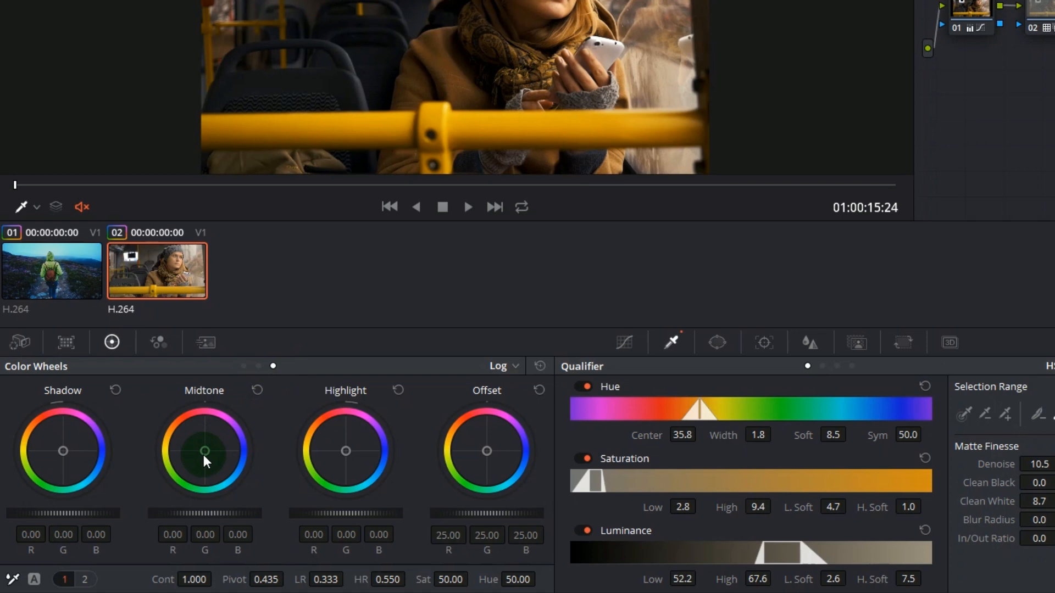
drag(203, 454, 728, 162)
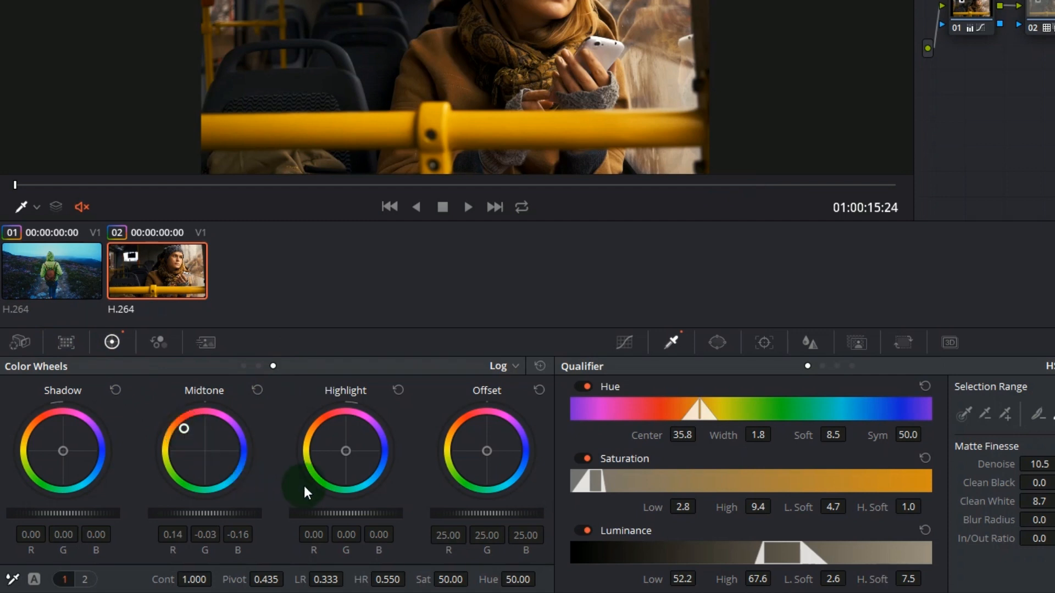
mouse_move(345, 447)
mouse_down()
mouse_move(387, 485)
mouse_move(348, 454)
mouse_up()
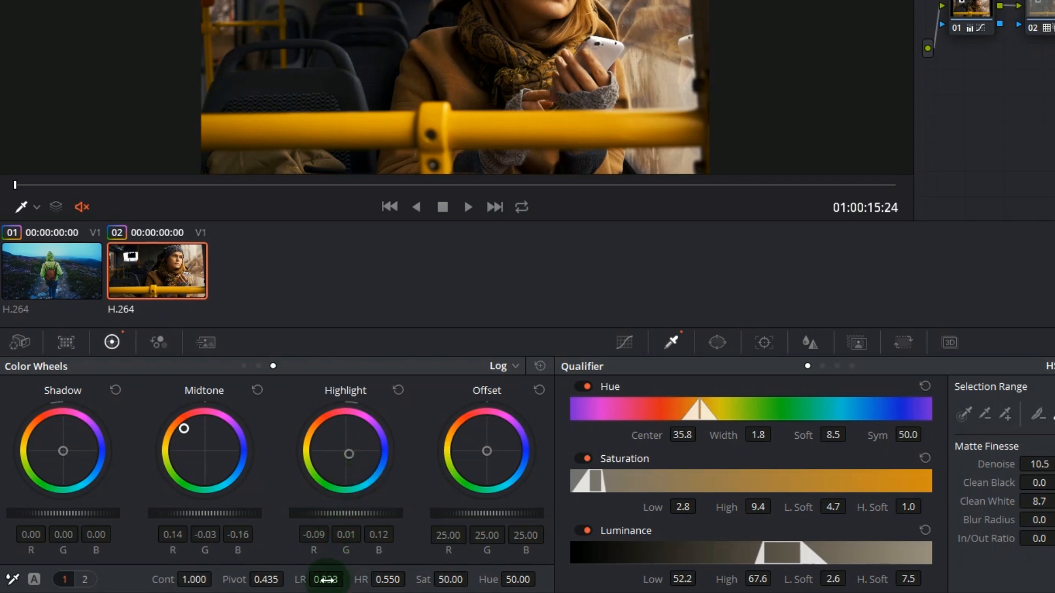
mouse_move(327, 578)
mouse_down()
mouse_move(450, 582)
mouse_move(258, 580)
mouse_move(319, 580)
mouse_up()
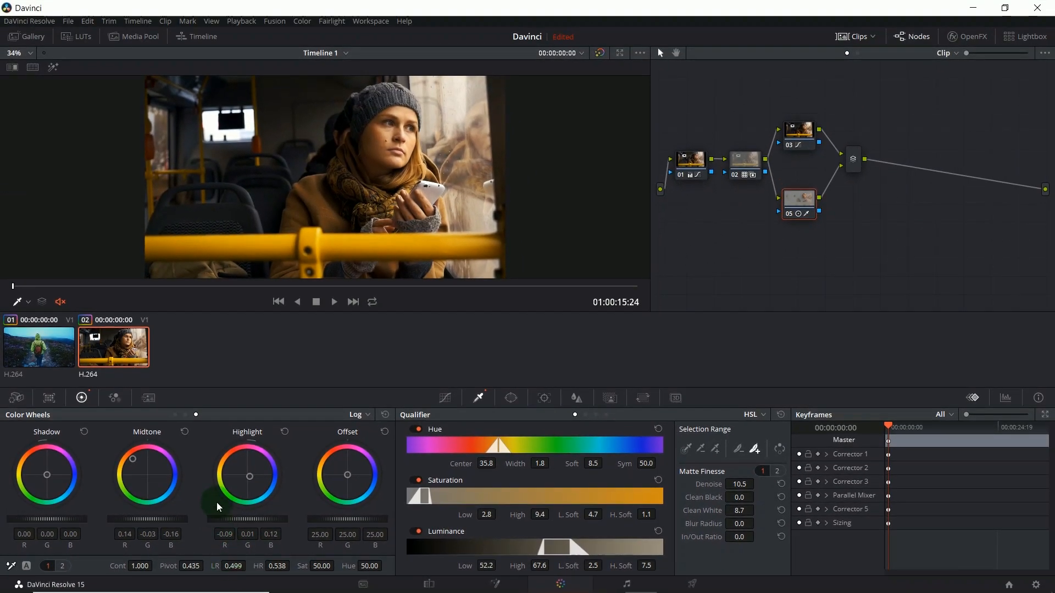
Step: Set node 05's primaries to -0.01 for red Lift and -0.01 for green Gamma
click(185, 415)
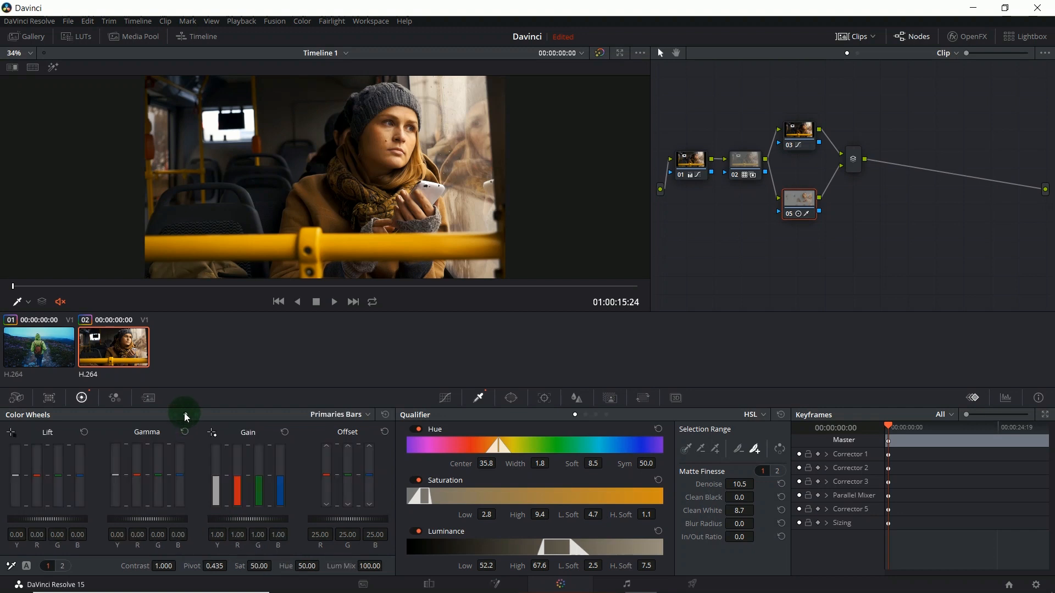
drag(36, 475, 158, 479)
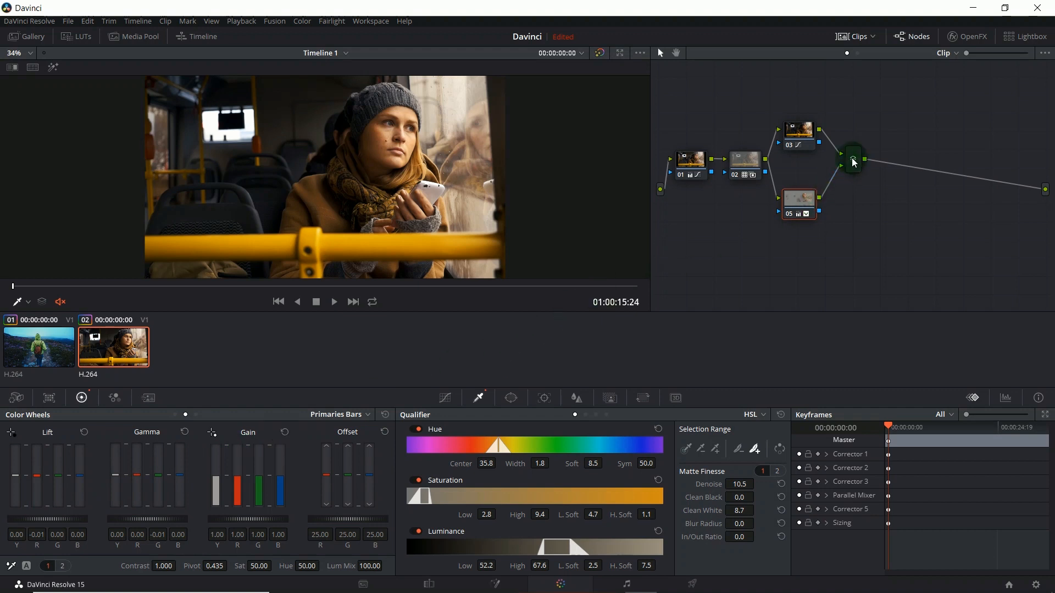
Step: Add a serial node after the parallel mixer
click(853, 161)
right_click(861, 161)
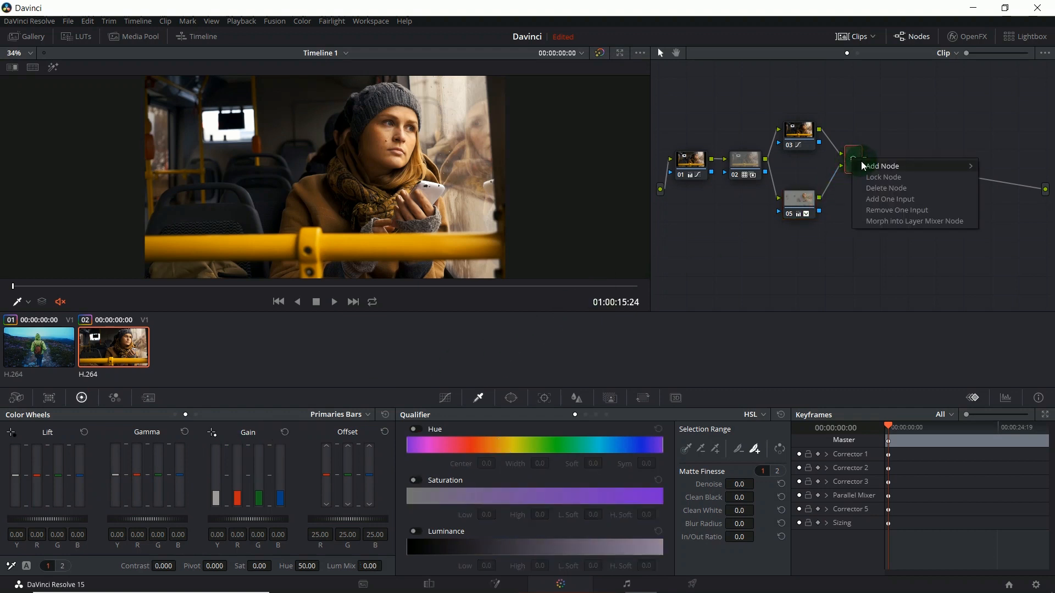
click(836, 168)
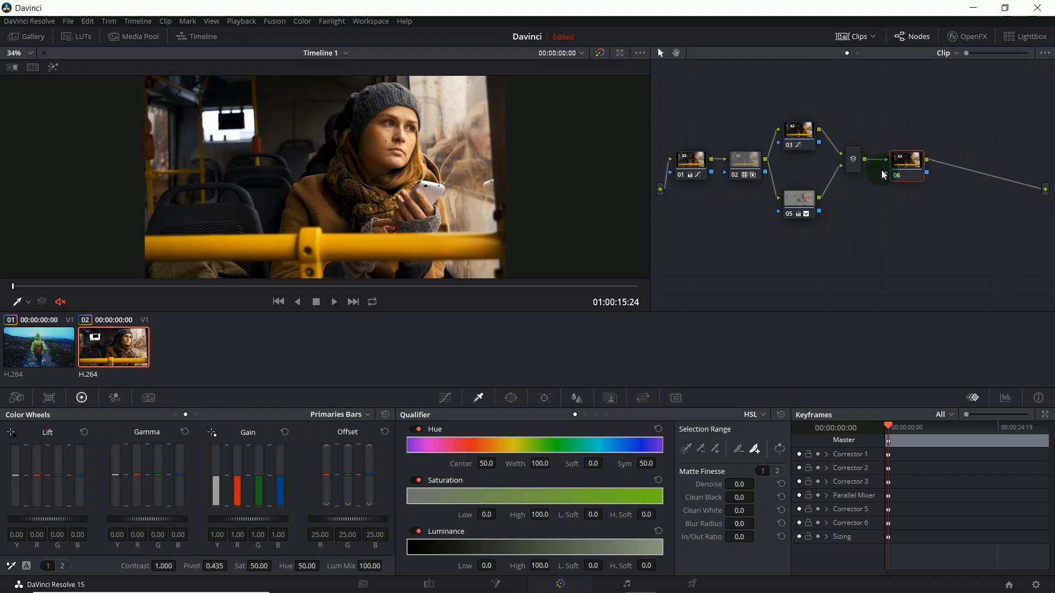
Step: On node 06's custom curves, lower the red curve's midtones and slightly raise the green curve's highlights, anchoring green just below them
click(445, 398)
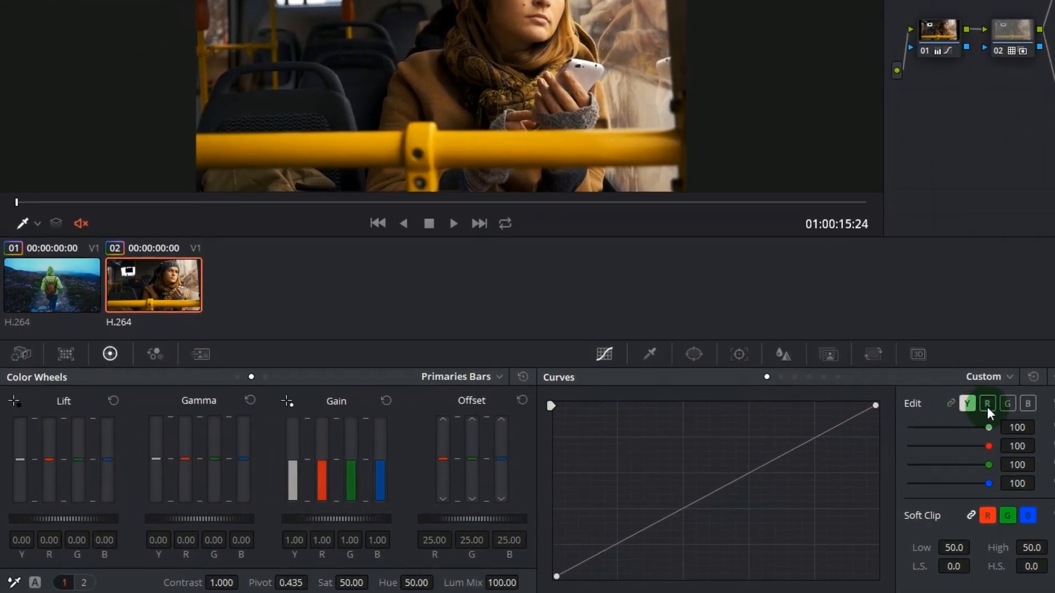
click(987, 405)
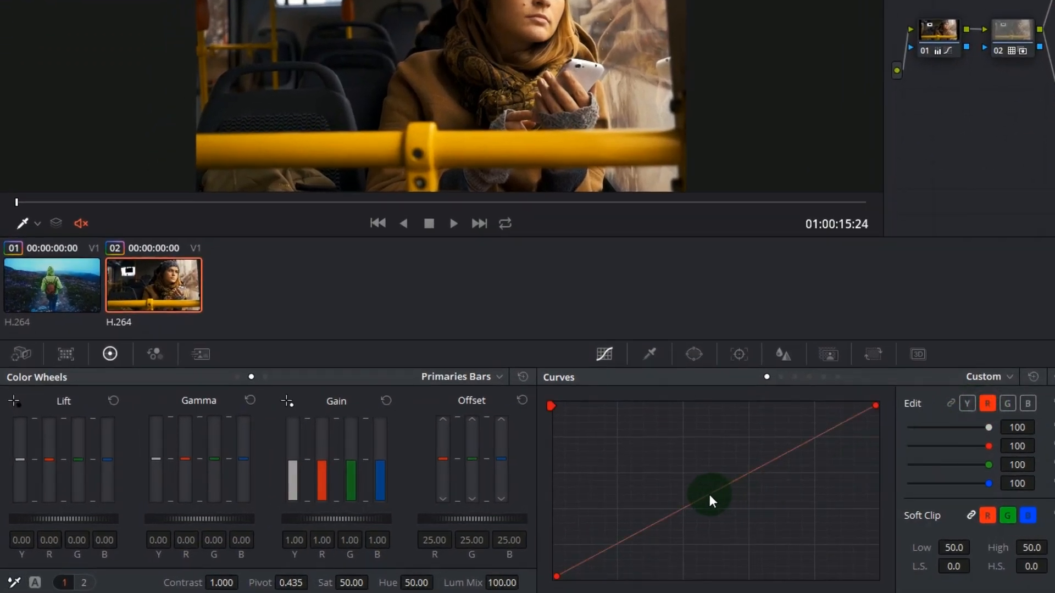
drag(710, 494, 717, 507)
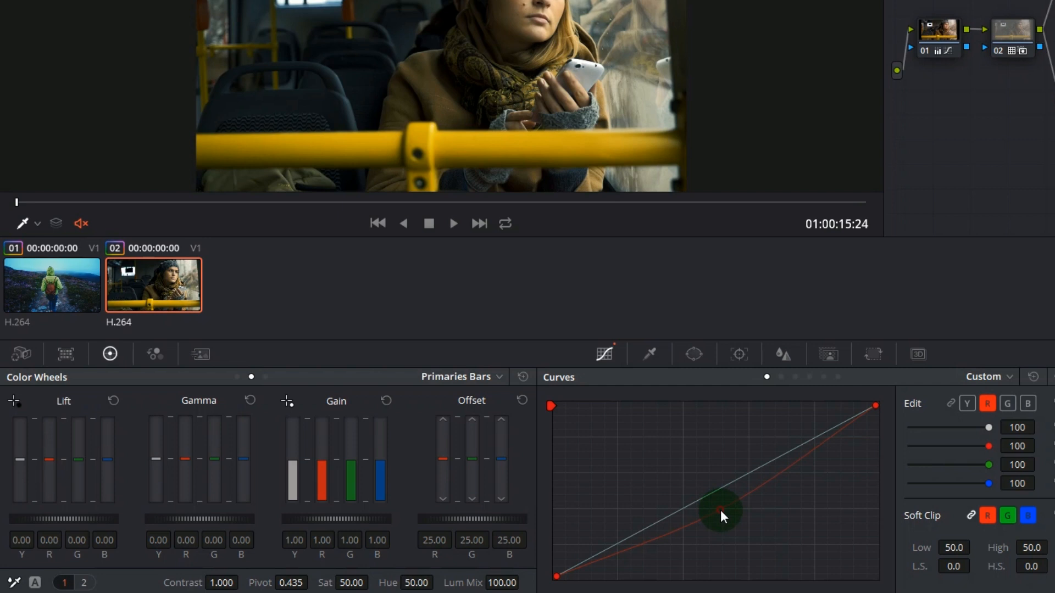
click(1008, 404)
click(797, 446)
drag(830, 428, 832, 418)
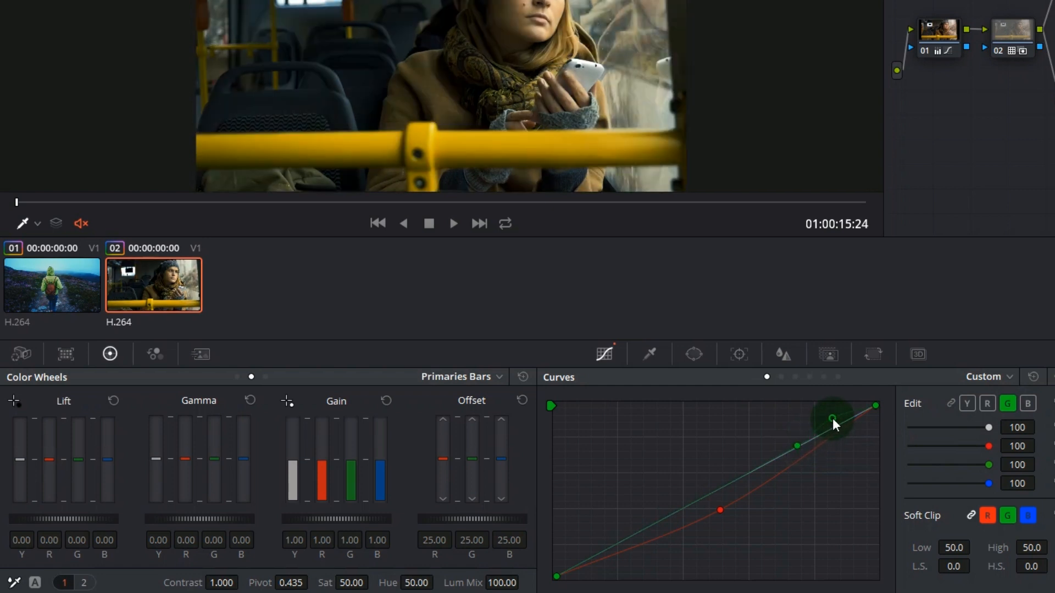
click(798, 446)
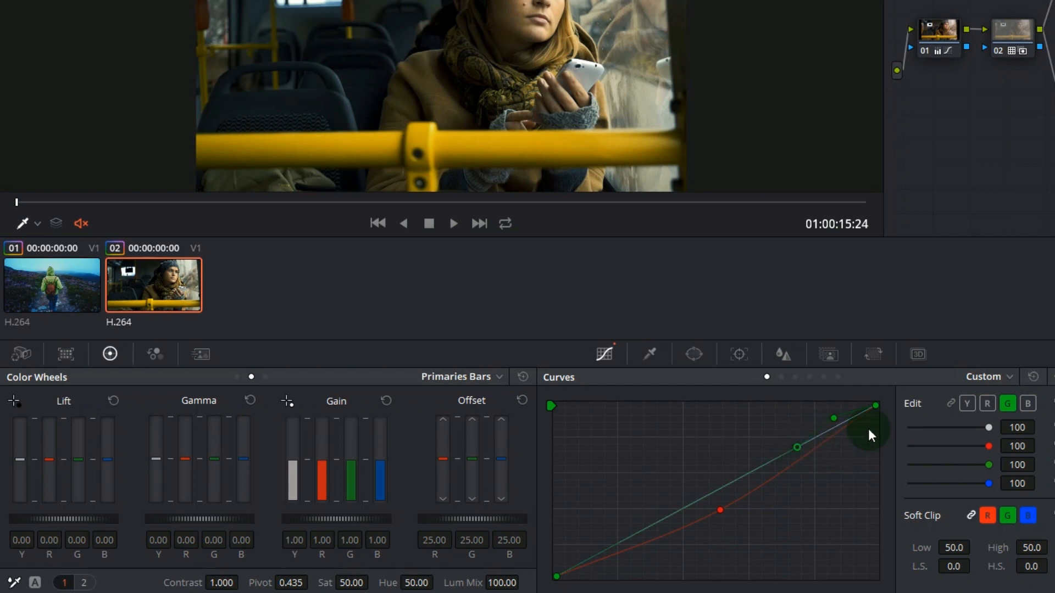
Step: Raise the deep shadows of node 06's blue curve, anchoring the curve just above them on the original diagonal
click(1026, 403)
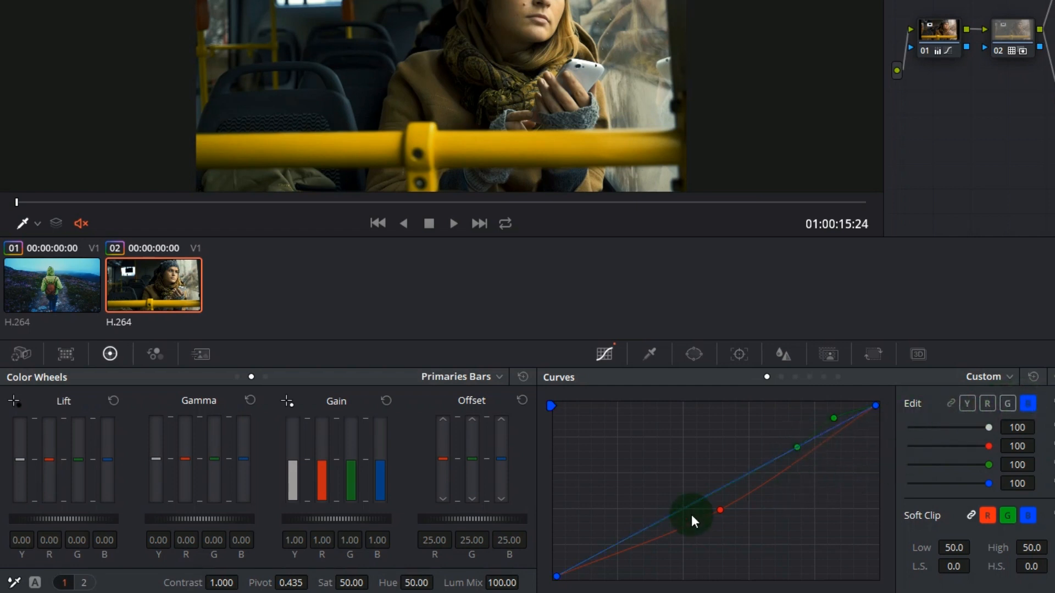
click(588, 556)
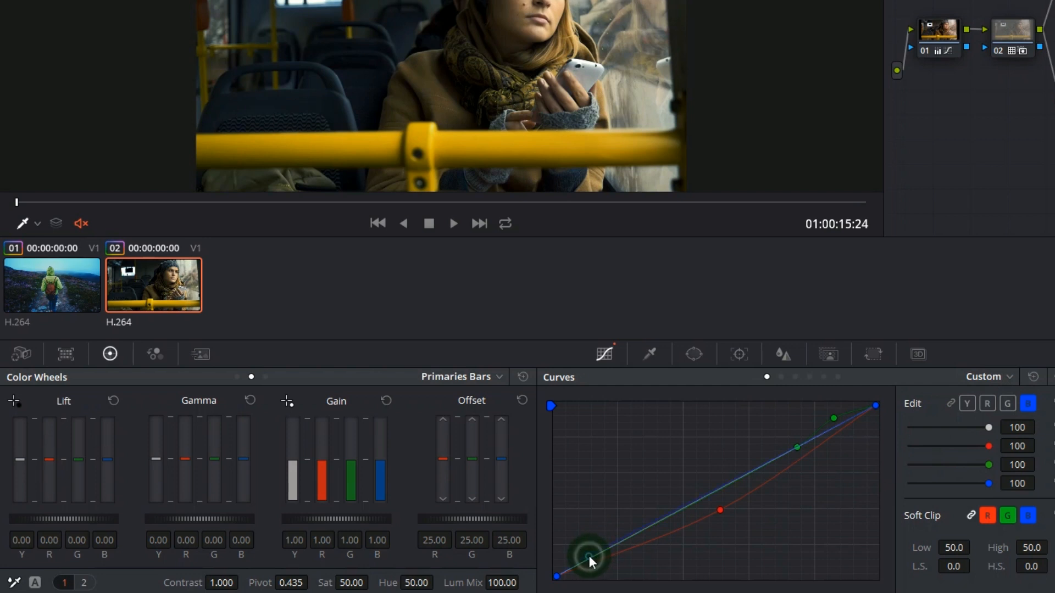
drag(619, 533, 626, 539)
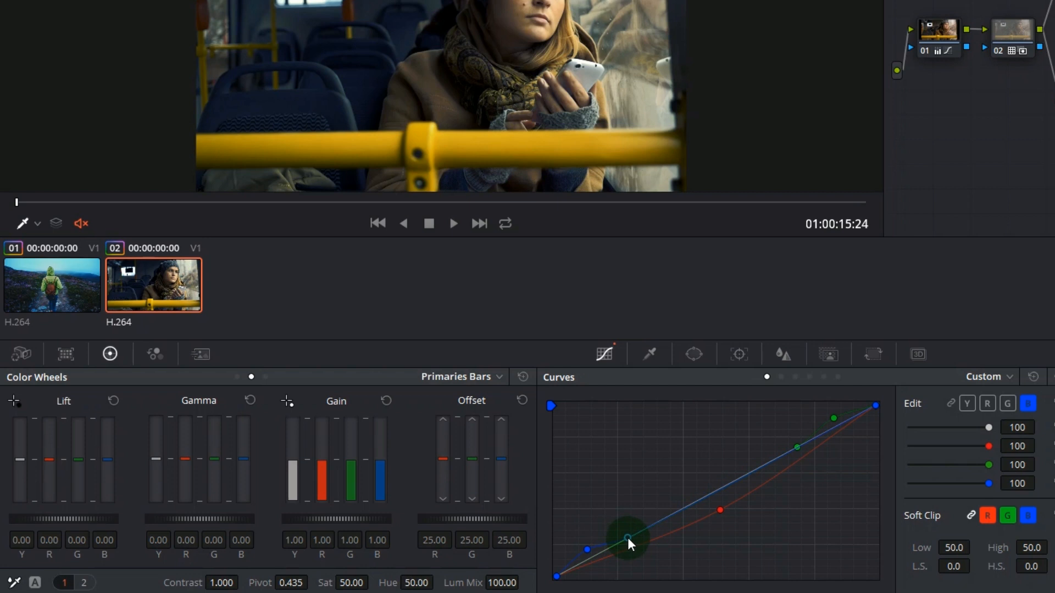
click(584, 548)
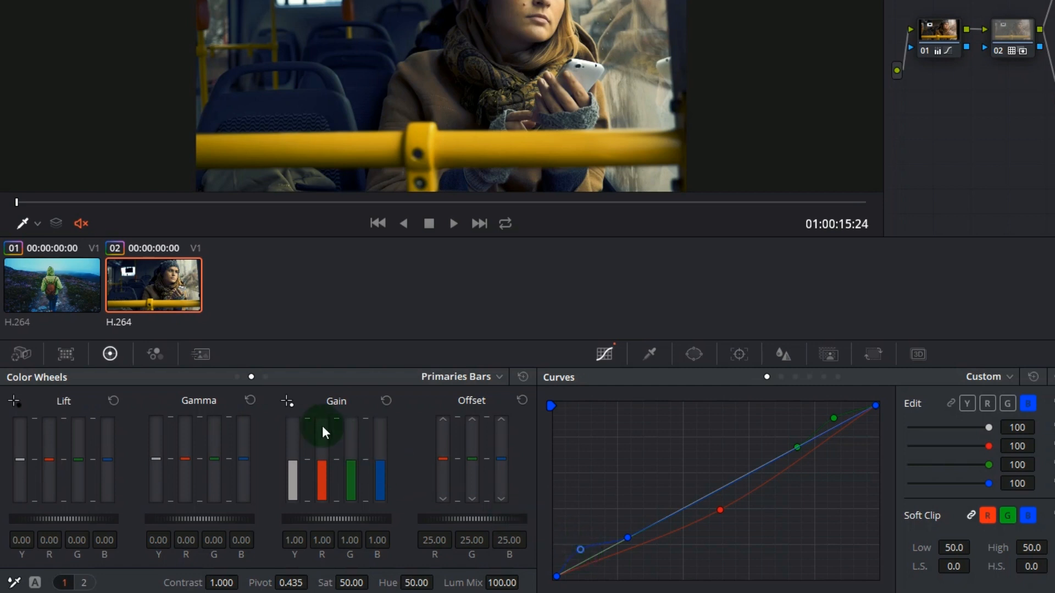
Step: Set node 06's primaries Gamma to -0.06, -0.11, -0.05, -0.02 and compare the image with the grade bypassed
click(237, 377)
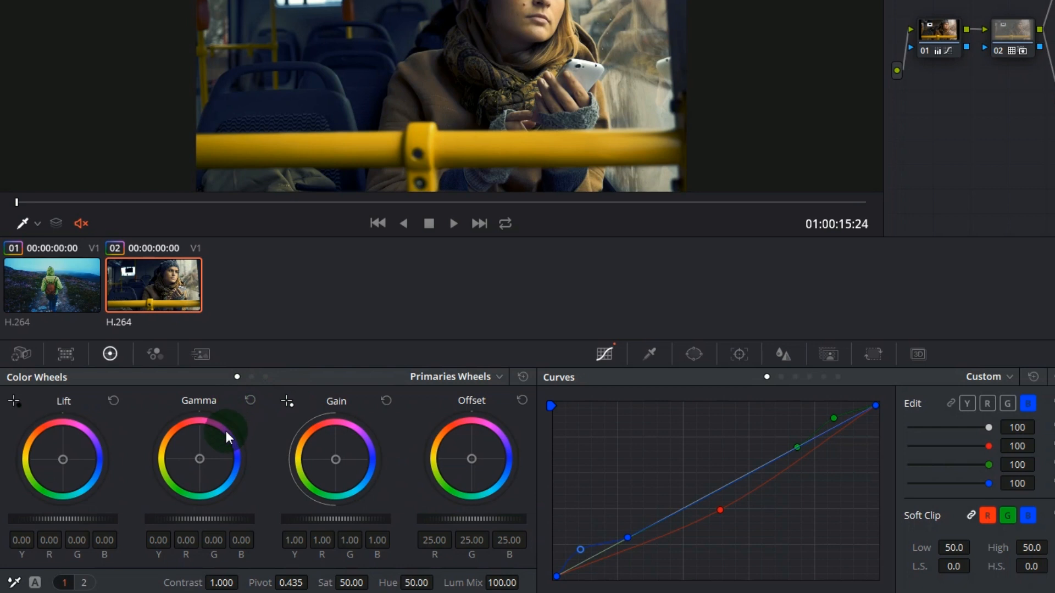
drag(200, 461, 252, 524)
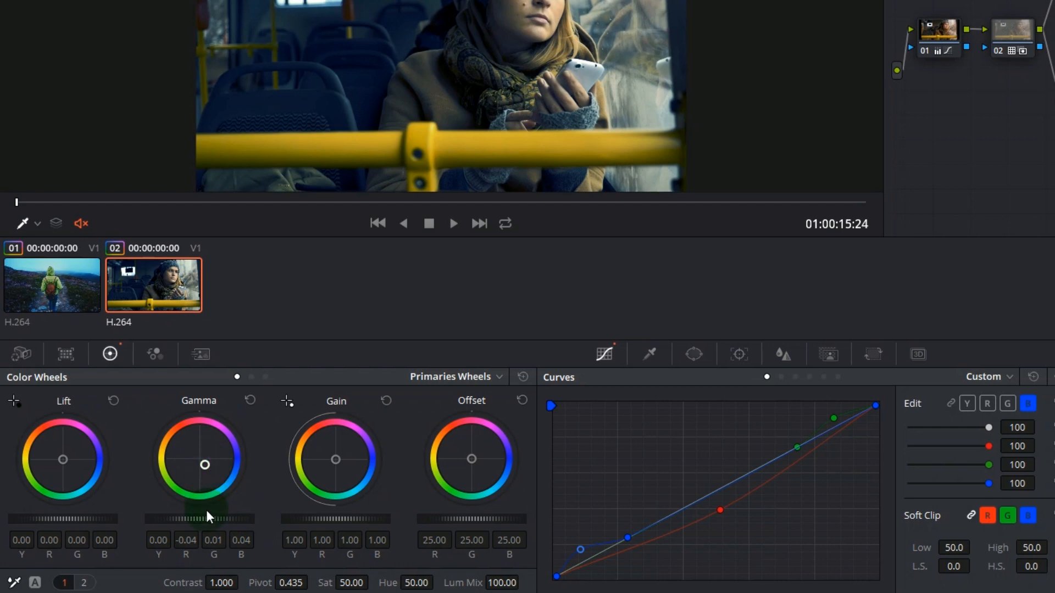
drag(224, 519, 156, 519)
key(shift+d)
key(shift+d)
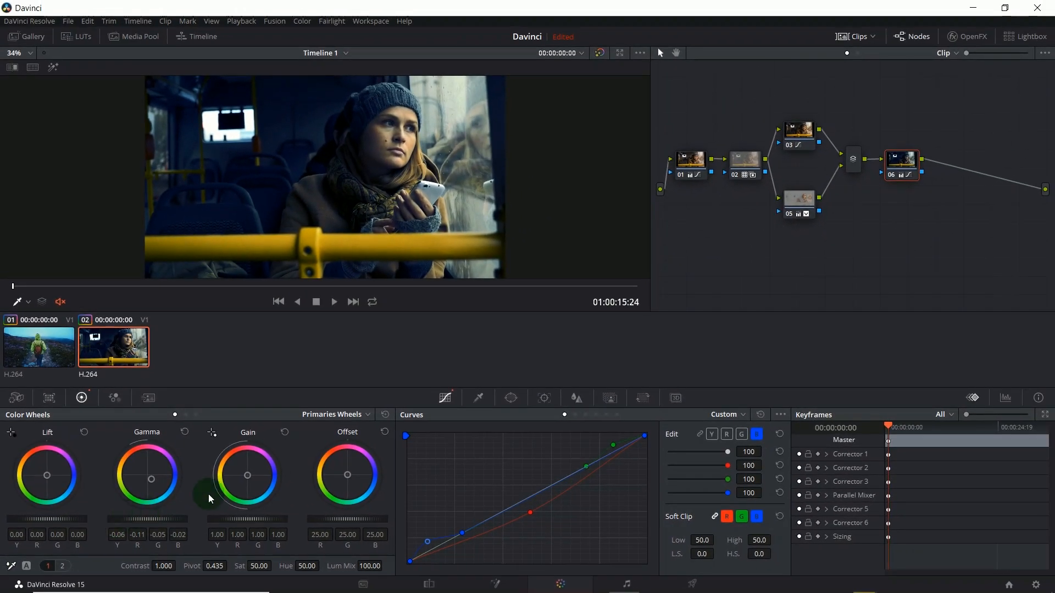
Step: Add a serial node after node 06
click(890, 162)
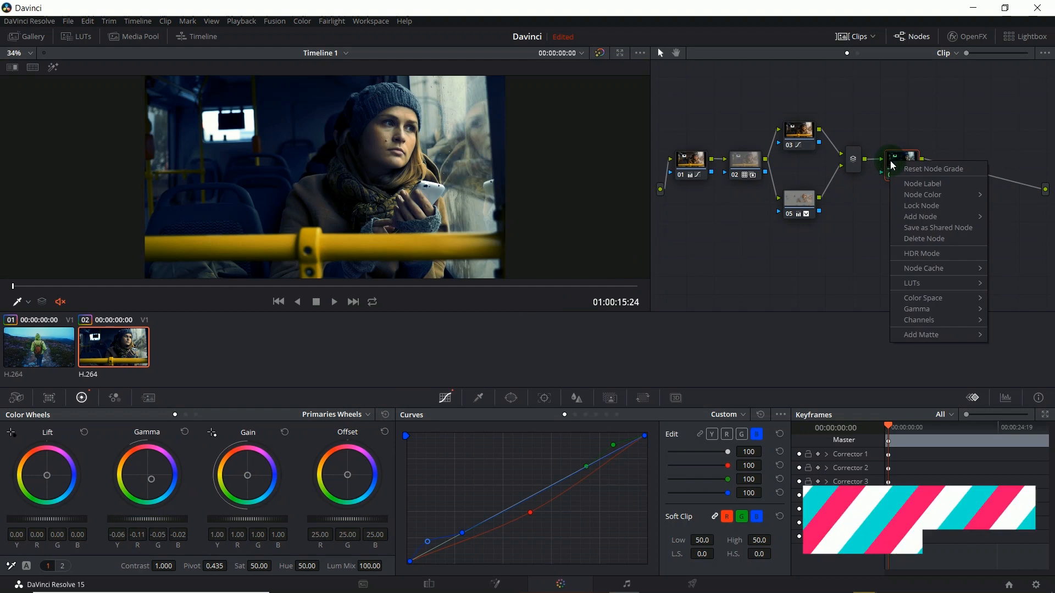
mouse_move(919, 218)
click(840, 220)
Step: Add a layer node to node 07, move node 07 above it, and select the lower node 09
right_click(964, 172)
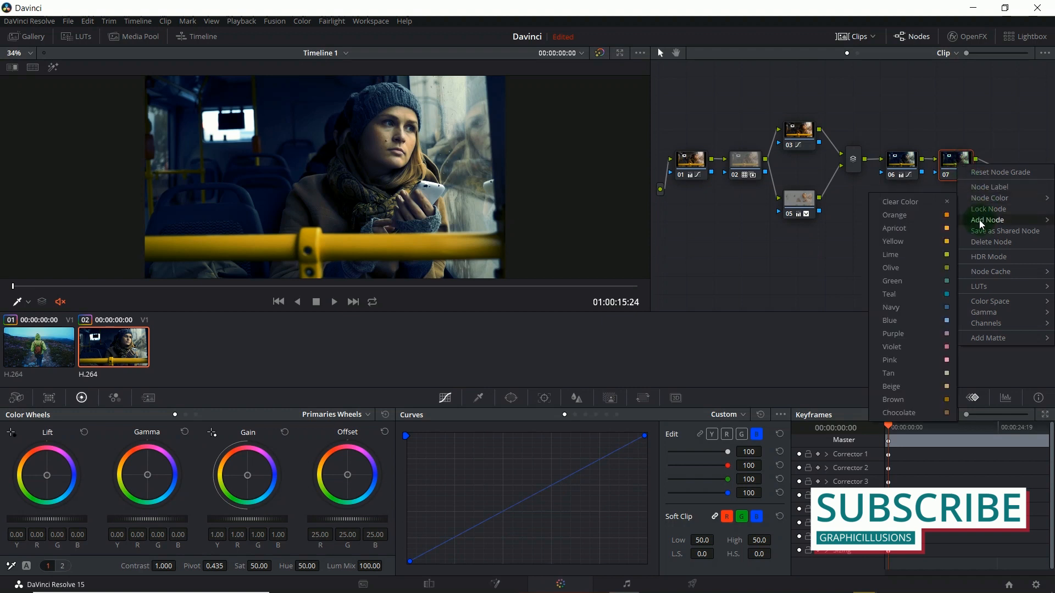
mouse_move(985, 222)
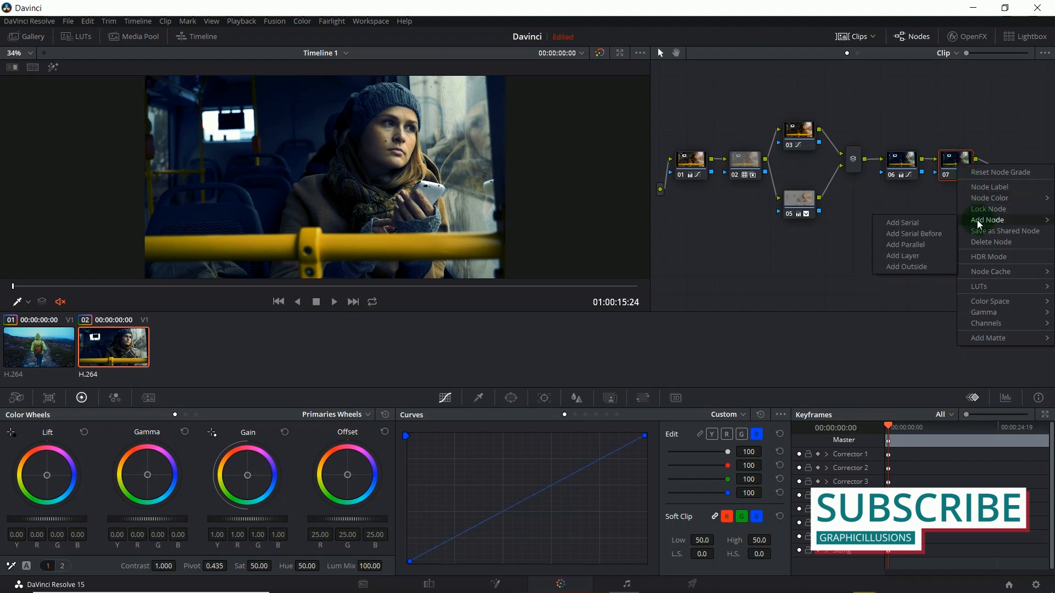
click(944, 254)
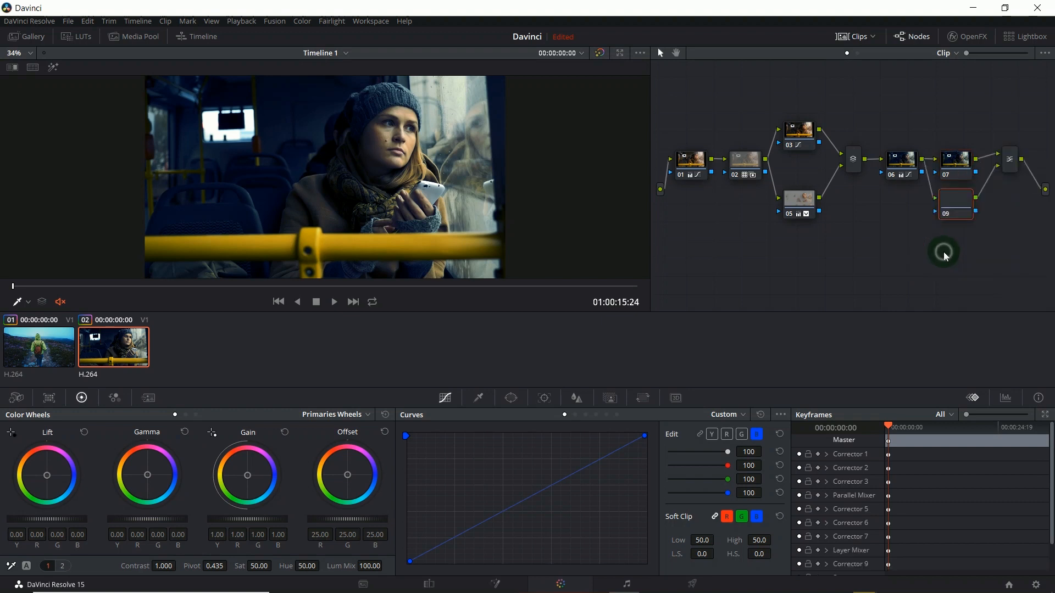
drag(957, 166, 958, 124)
click(959, 203)
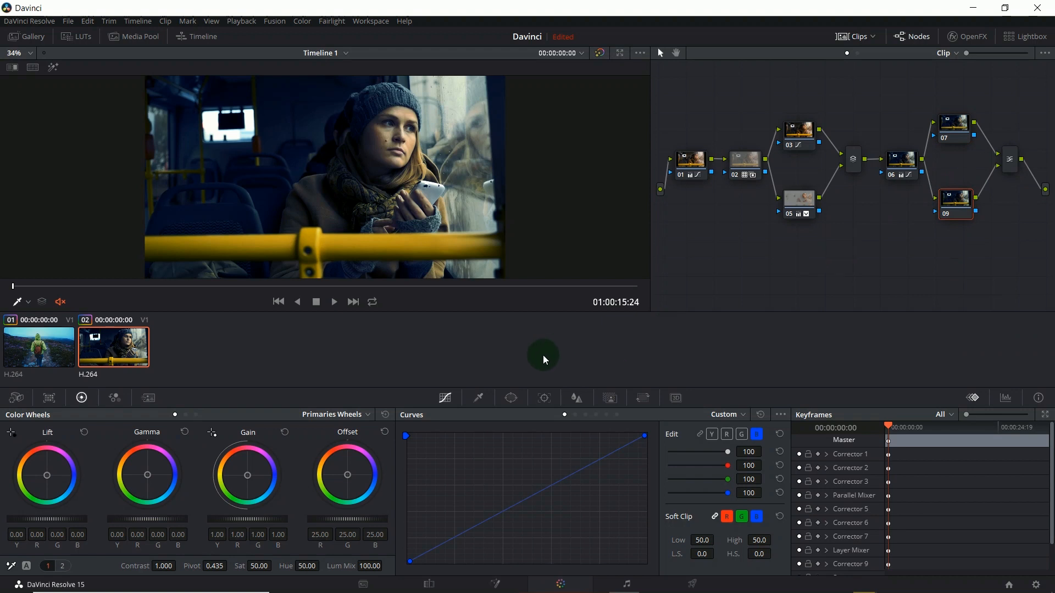
Step: Connect node 05's key output to node 09's key input, turn on the highlight view and invert the input matte
click(607, 401)
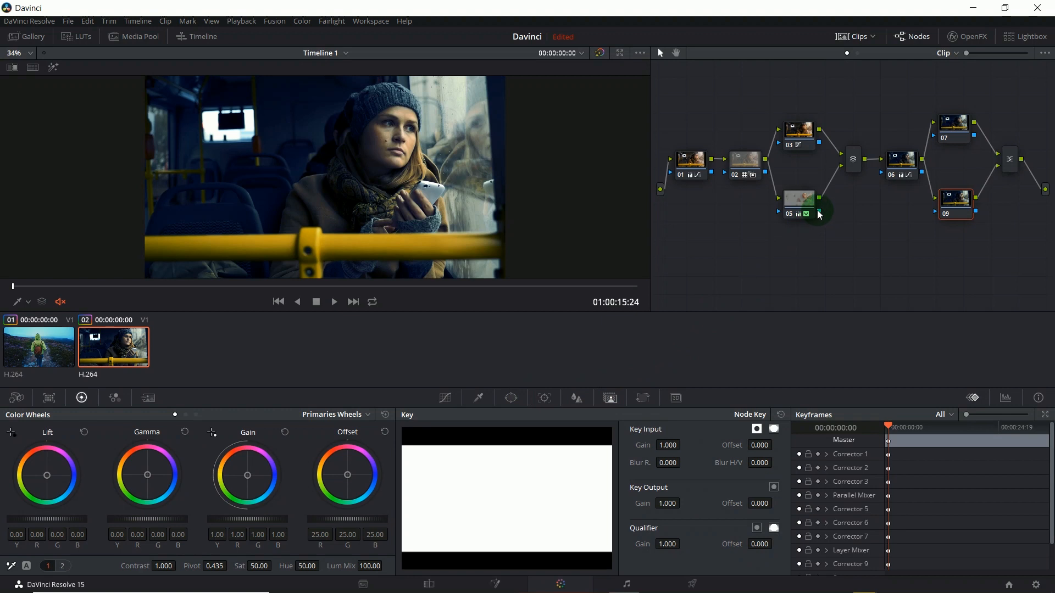
drag(821, 214, 936, 215)
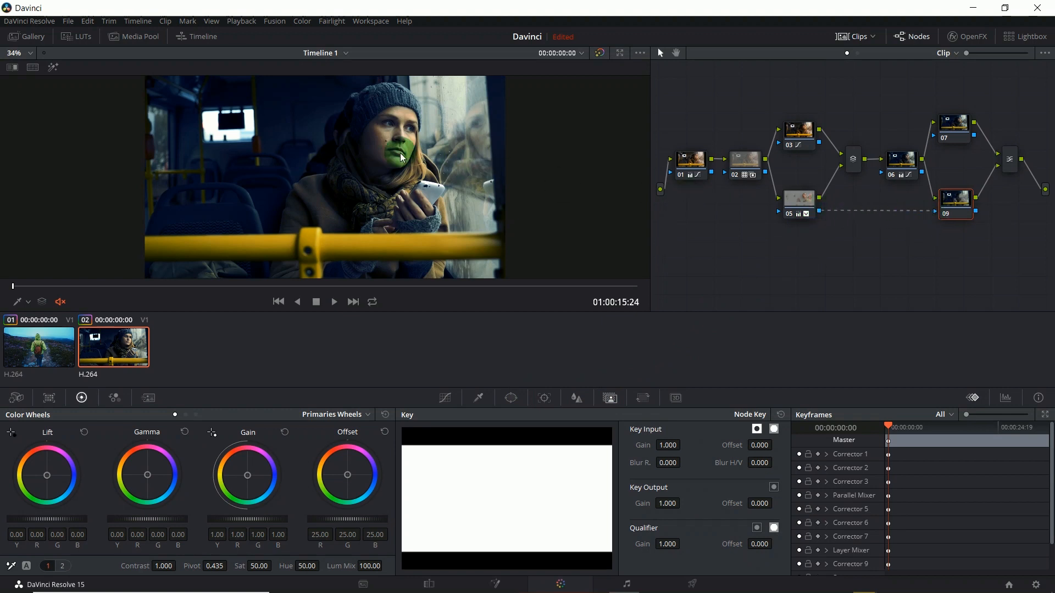
click(56, 69)
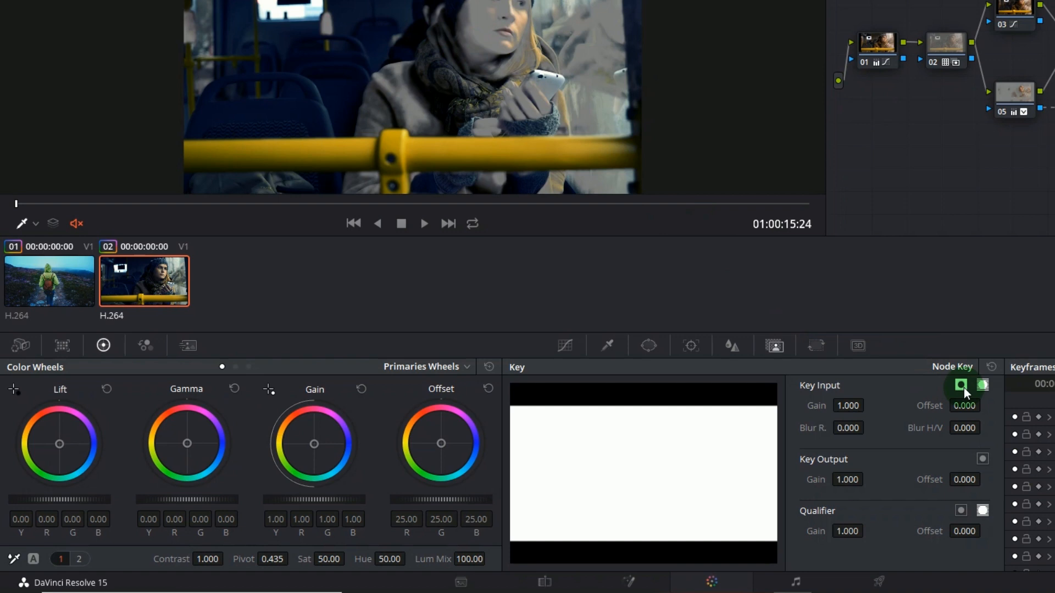
click(964, 388)
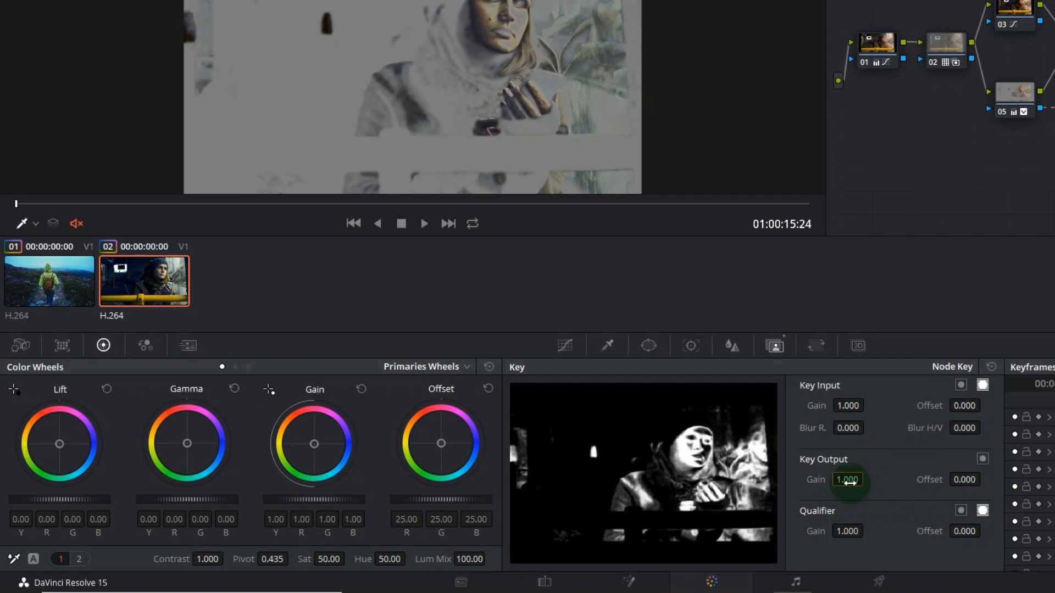
Step: Turn off the highlight view and set node 09's key output gain to 0.656, trying 0 first
text(0)
key(Return)
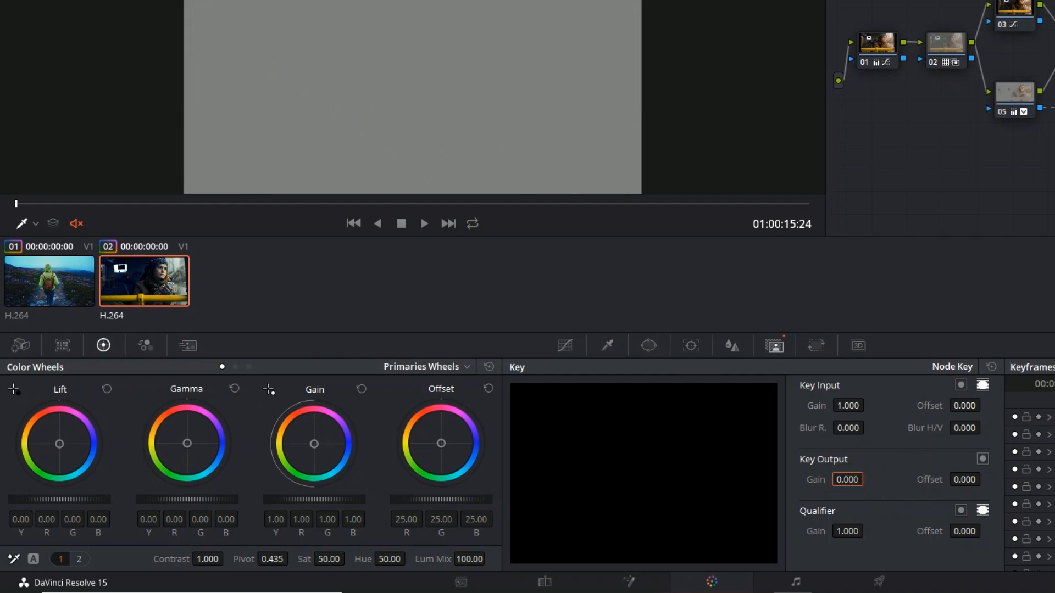
key(shift+h)
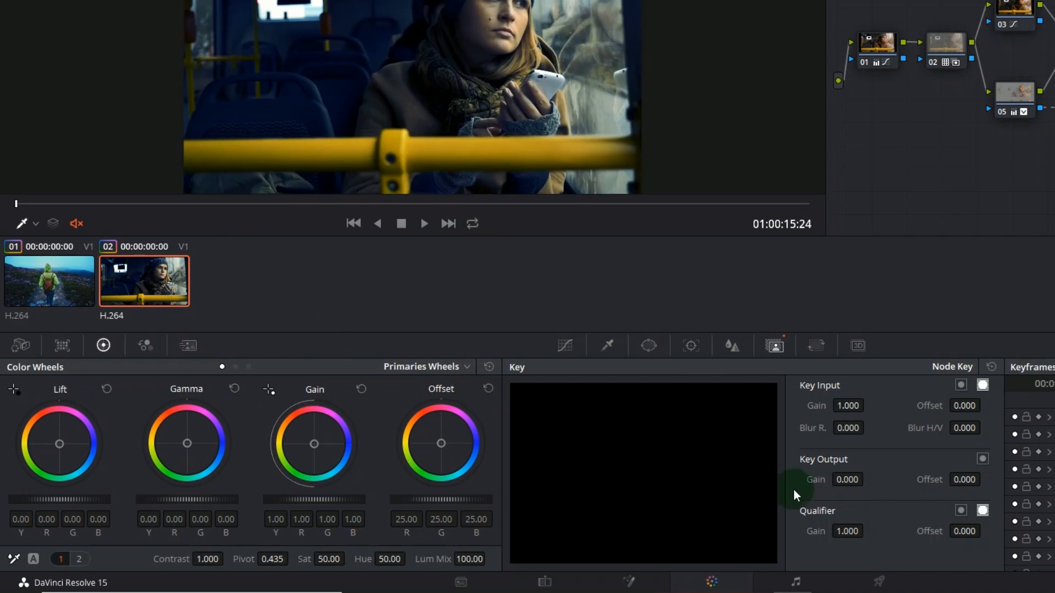
drag(842, 484, 1044, 483)
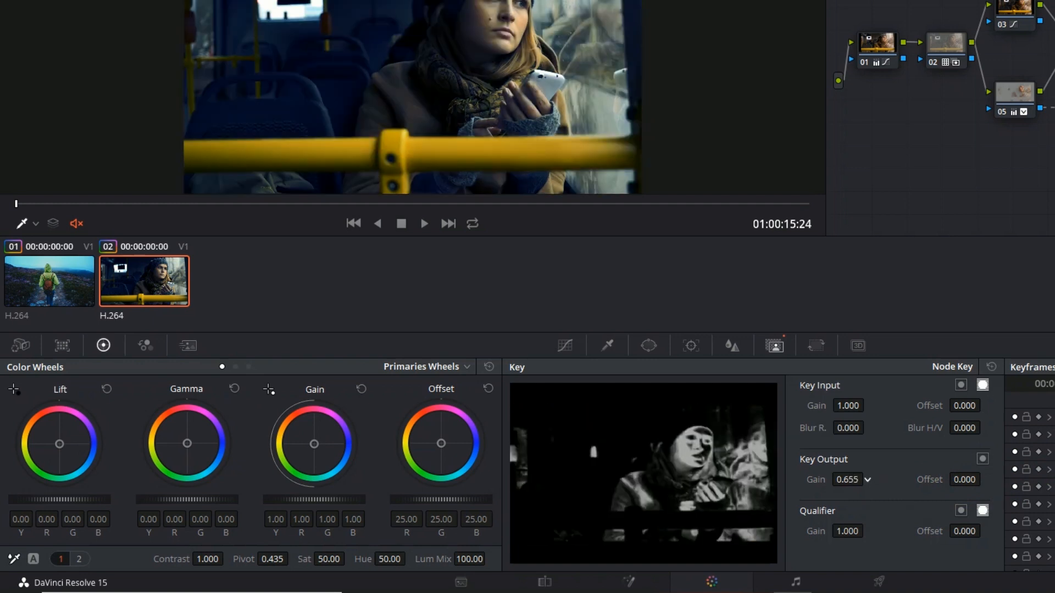
drag(842, 485, 842, 485)
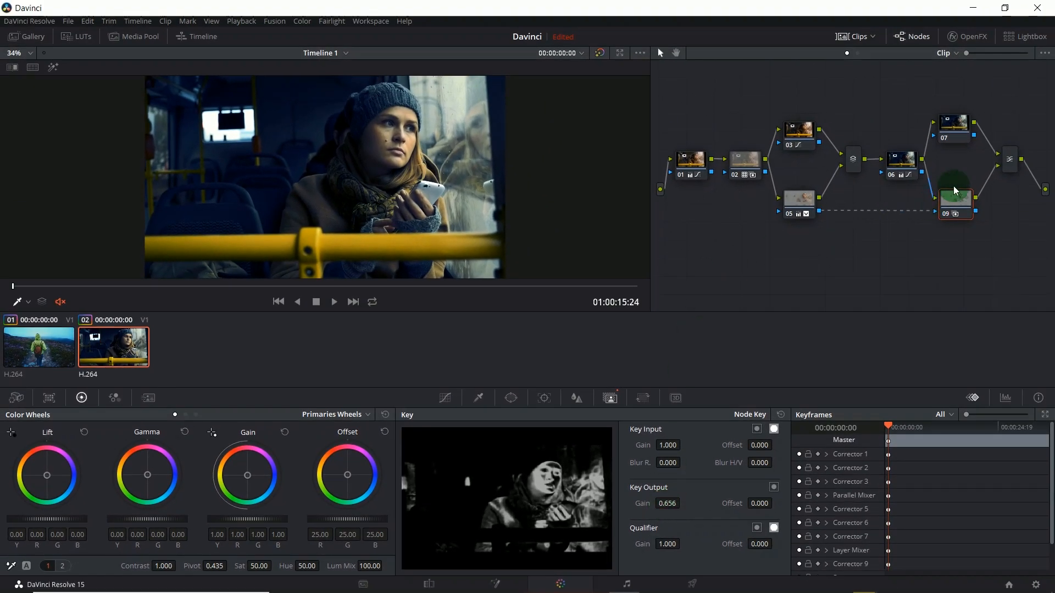
Step: Add a serial node after the layer mixer and place it below the mixer, beside node 09
right_click(1014, 164)
mouse_move(1010, 167)
click(905, 168)
click(688, 202)
drag(690, 207, 1012, 229)
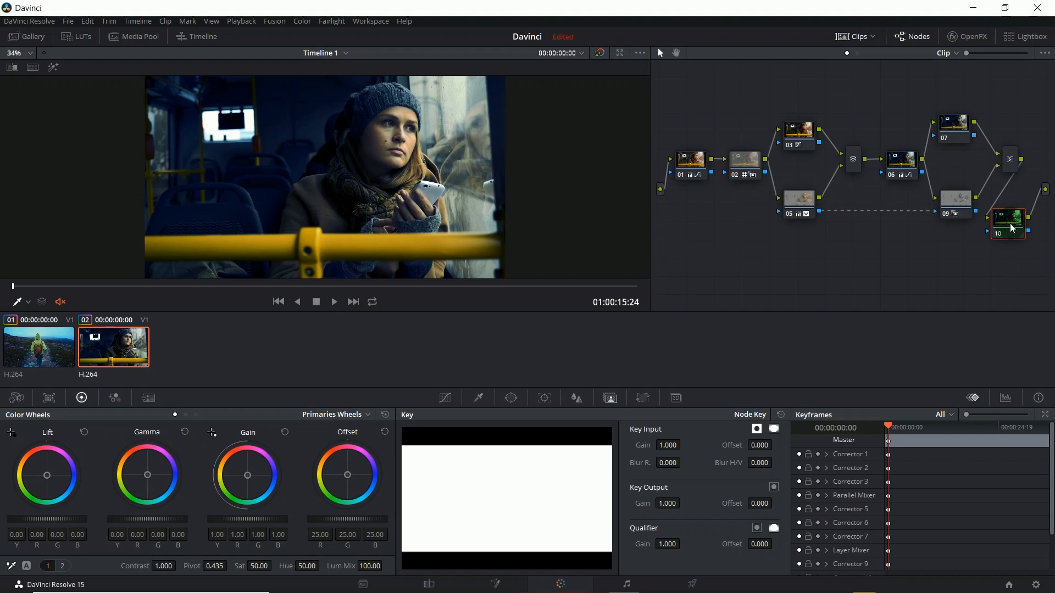
Step: Shape node 10's Lum Vs Sat curve: saturation 0 at black, 0.83 at luminance 0.17 and 1.17 at luminance 0.61
click(446, 399)
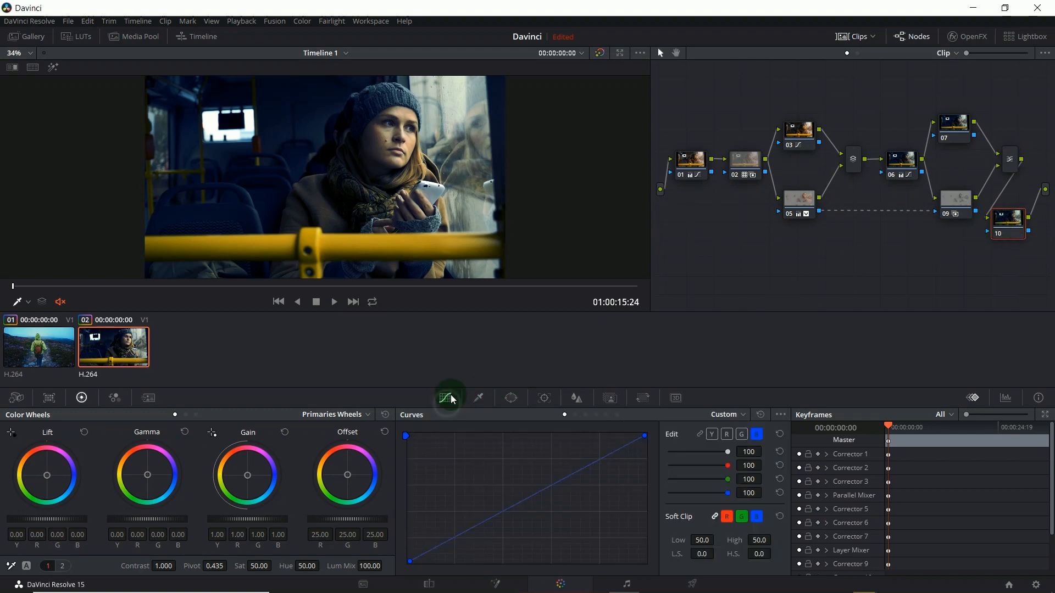
click(607, 416)
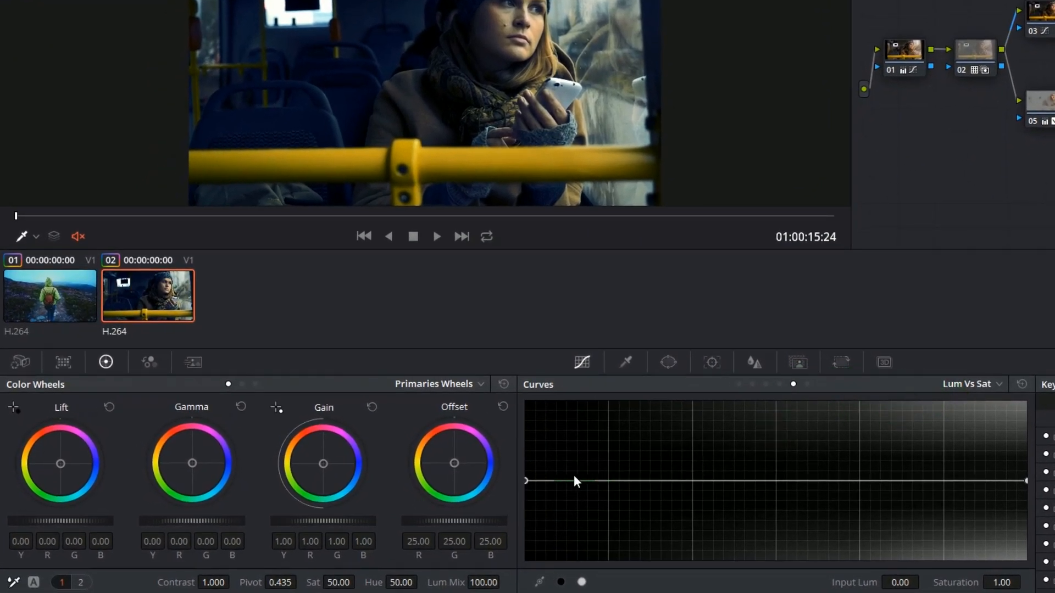
drag(526, 481, 524, 569)
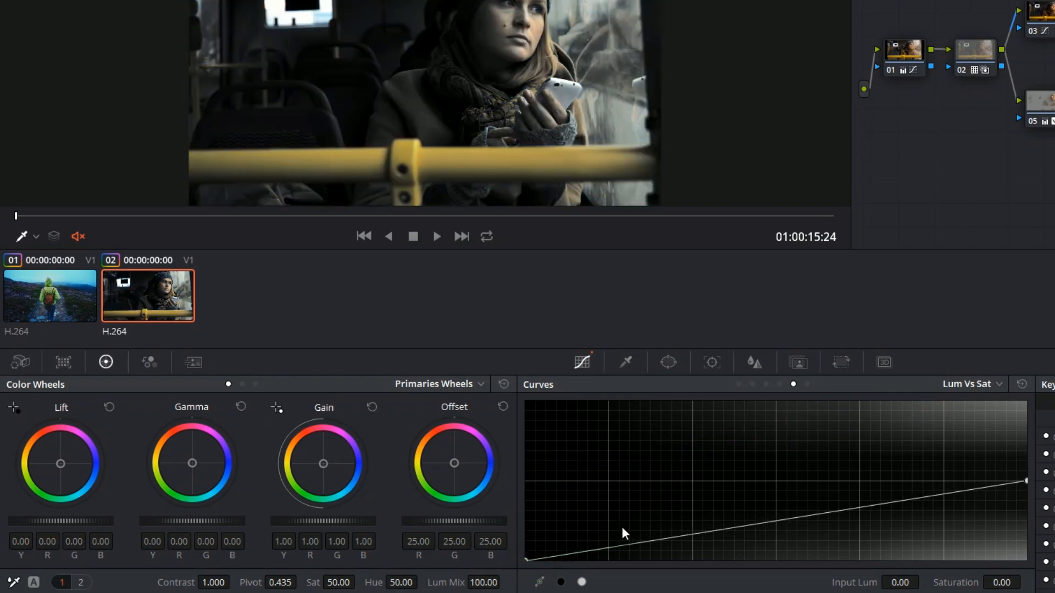
drag(609, 545, 611, 494)
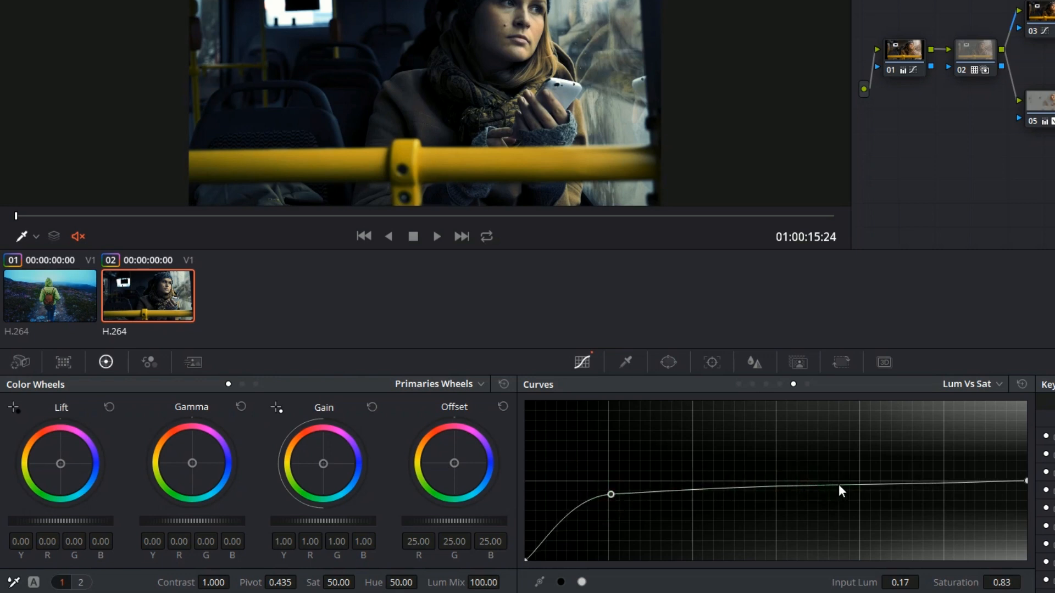
drag(827, 484, 829, 467)
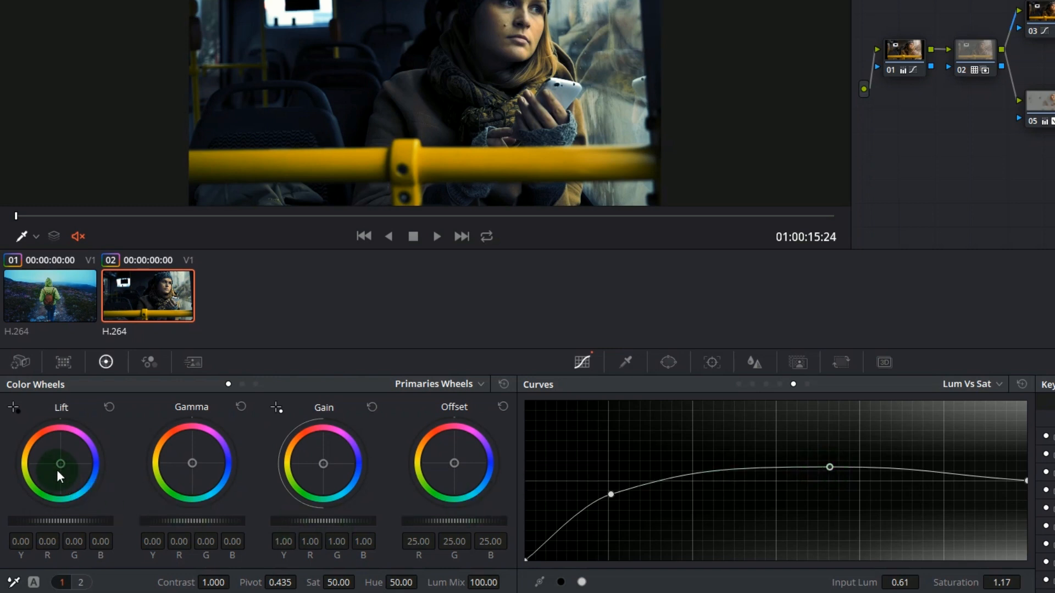
Step: Set node 10's log shadows to 0.13, -0.03, -0.08 and compare the image with the grade bypassed
click(256, 384)
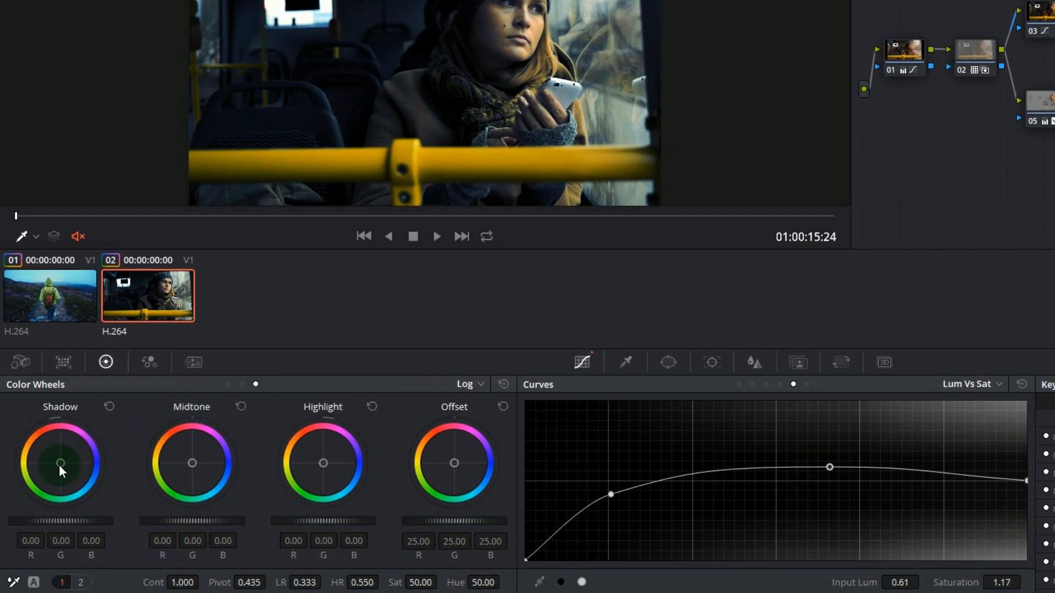
drag(58, 463, 36, 426)
key(shift+d)
key(shift+d)
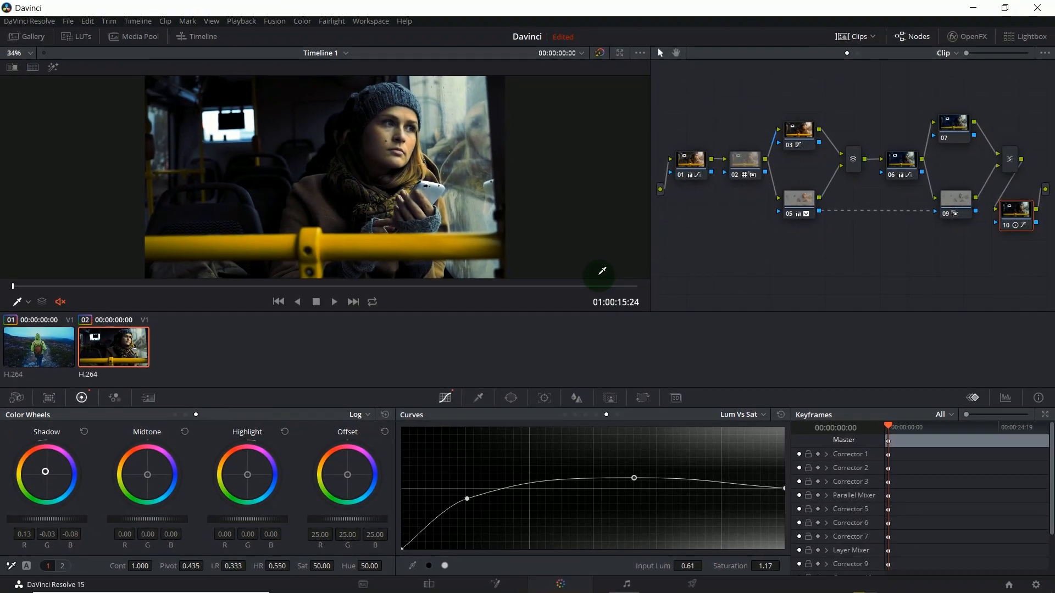
Step: Set node 05's log shadows to 0.06, -0.01, -0.10 and compare the image with the grade bypassed
click(798, 198)
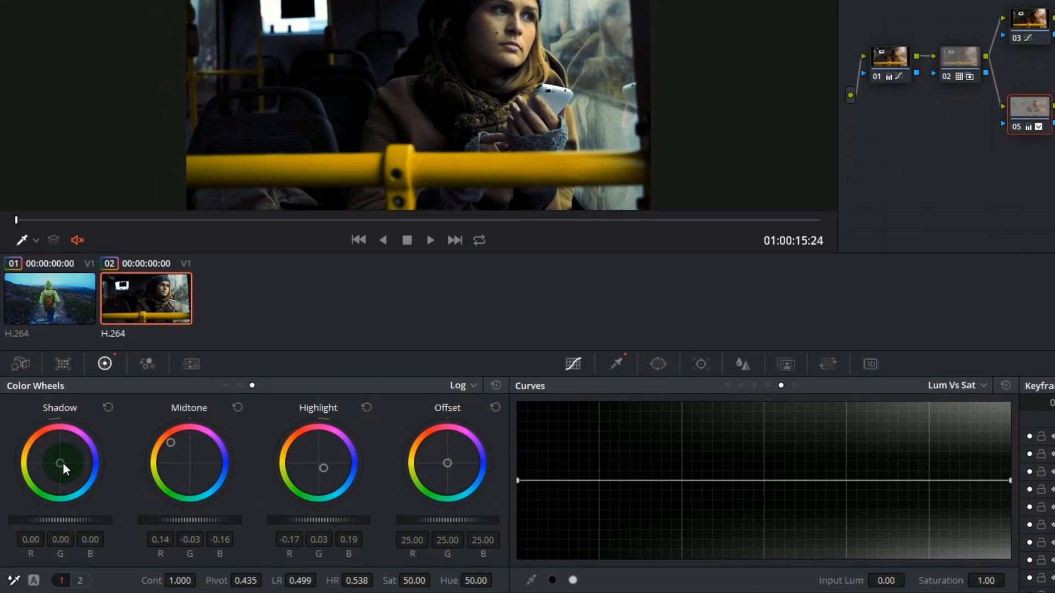
drag(63, 462, 39, 445)
key(shift+d)
key(shift+d)
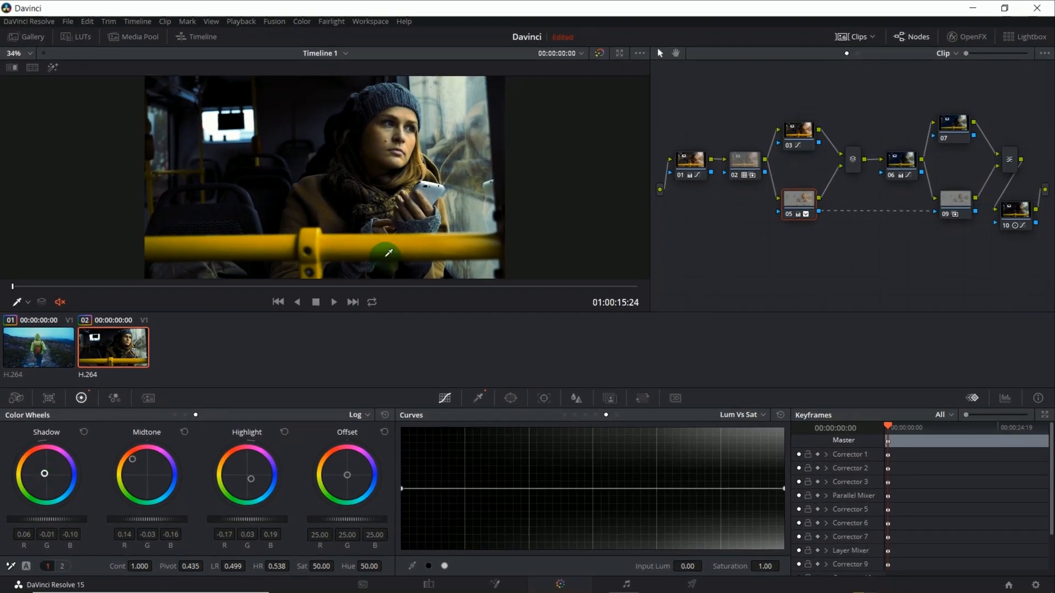
Step: Compare the bus clip with its grades bypassed and enabled at the first frame, at 00:00:19:14 and at 00:00:41:17
click(599, 53)
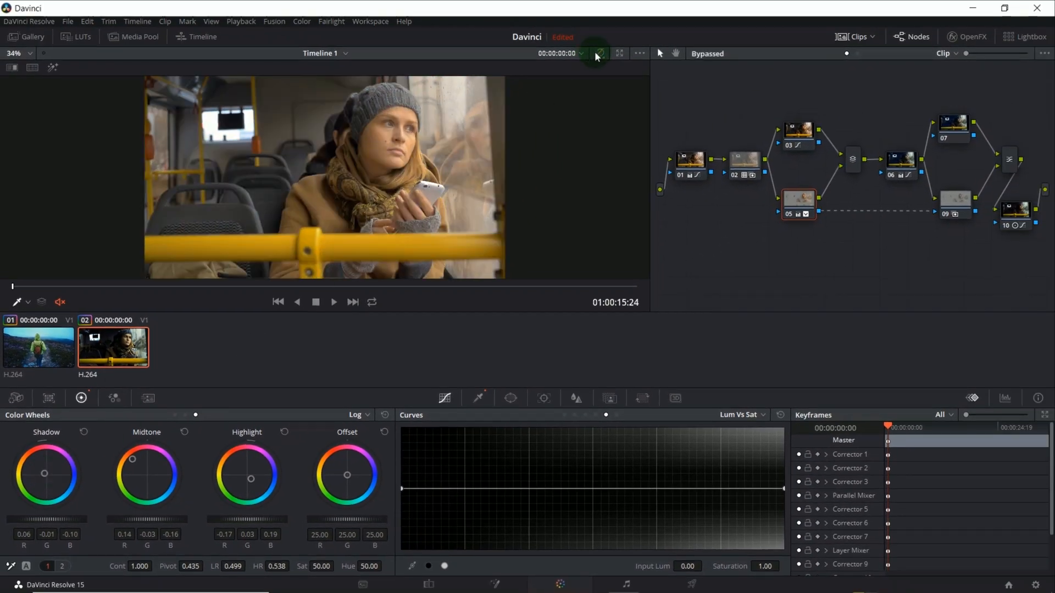
click(599, 53)
click(285, 286)
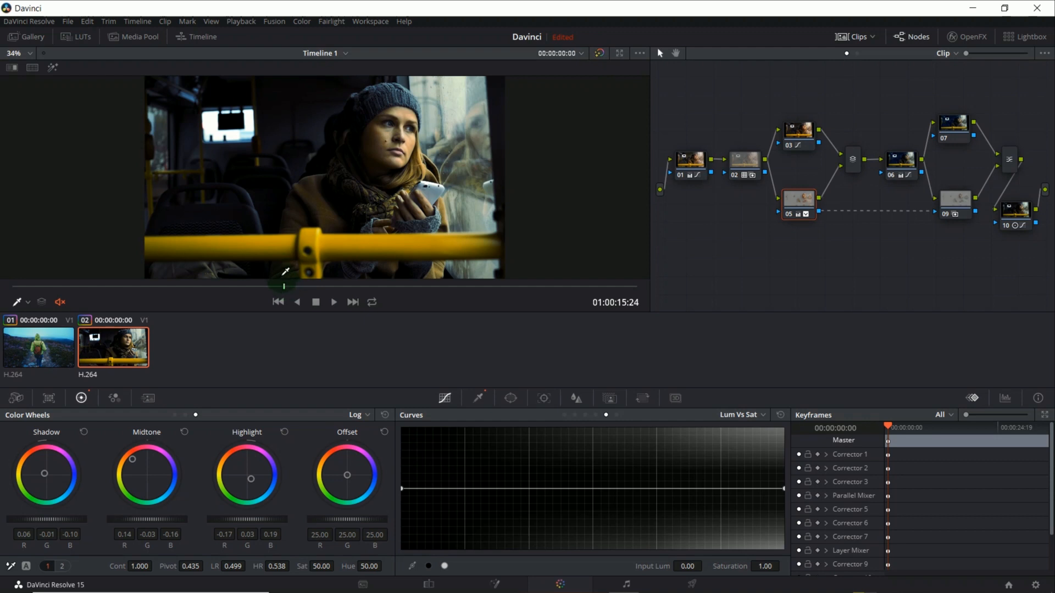
click(598, 53)
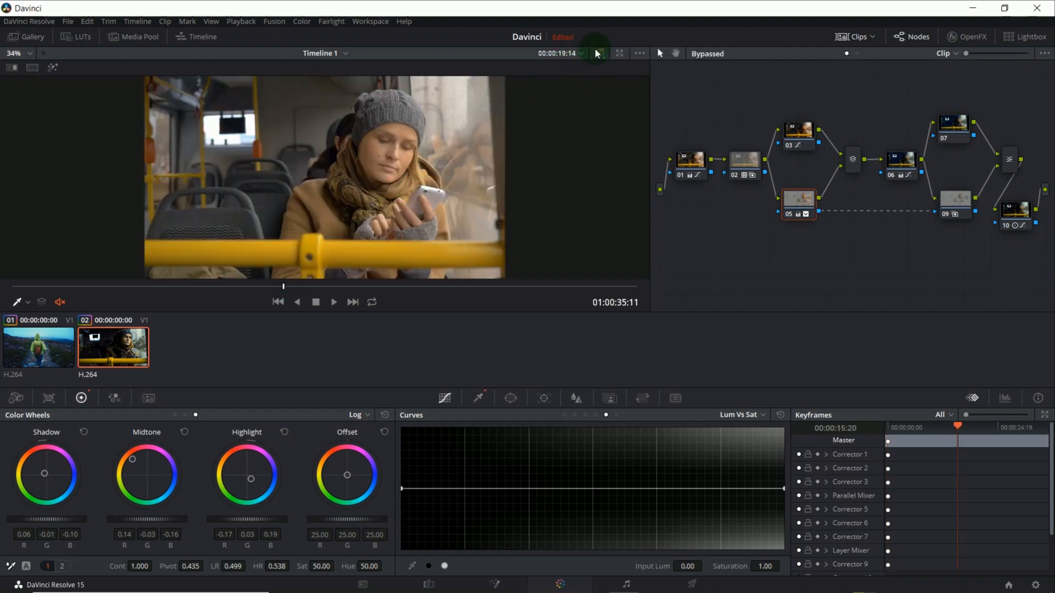
click(597, 53)
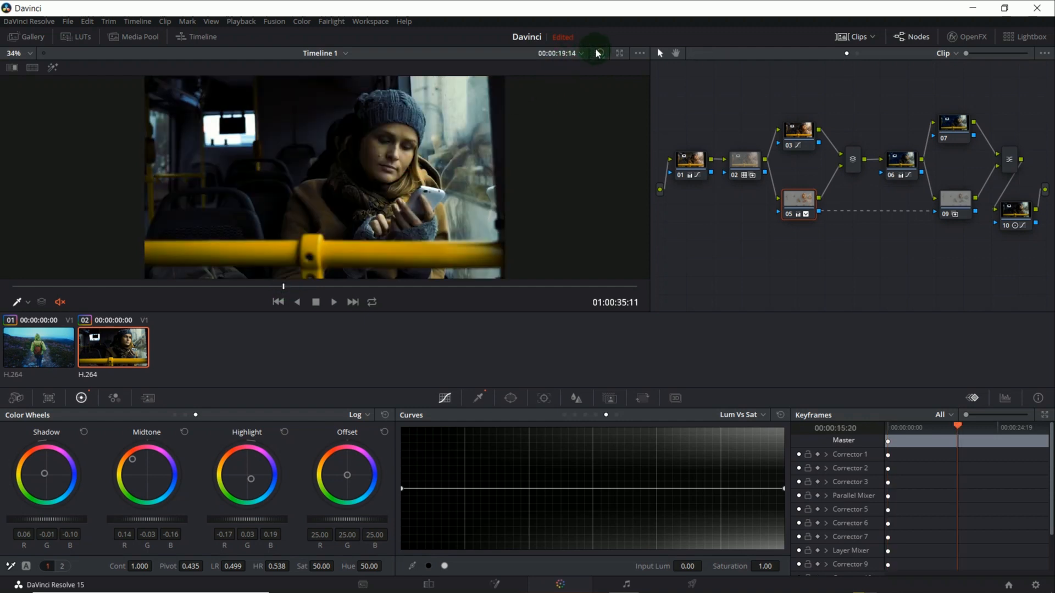
click(589, 287)
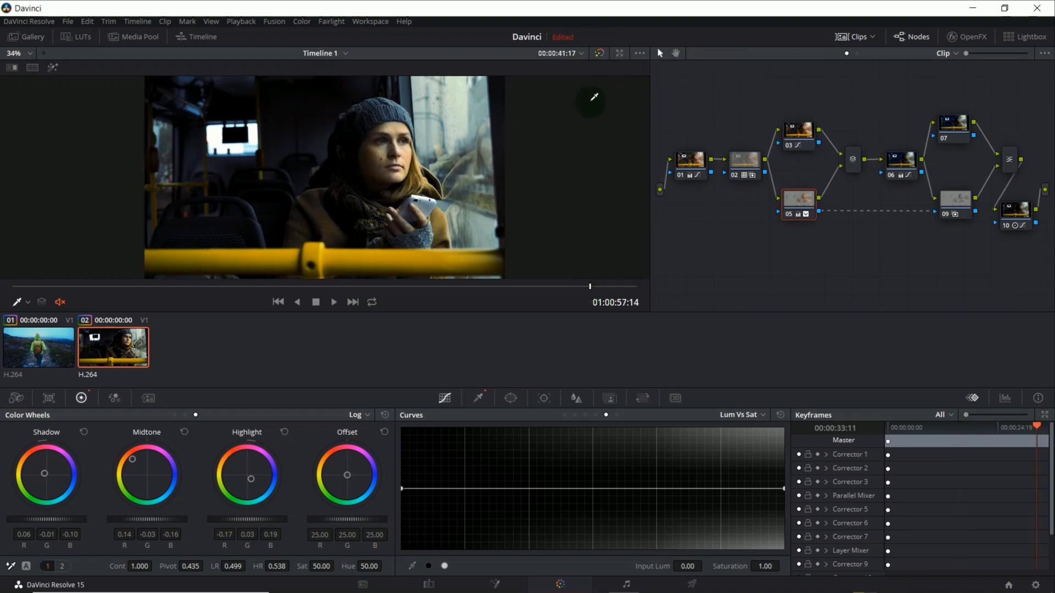
click(598, 55)
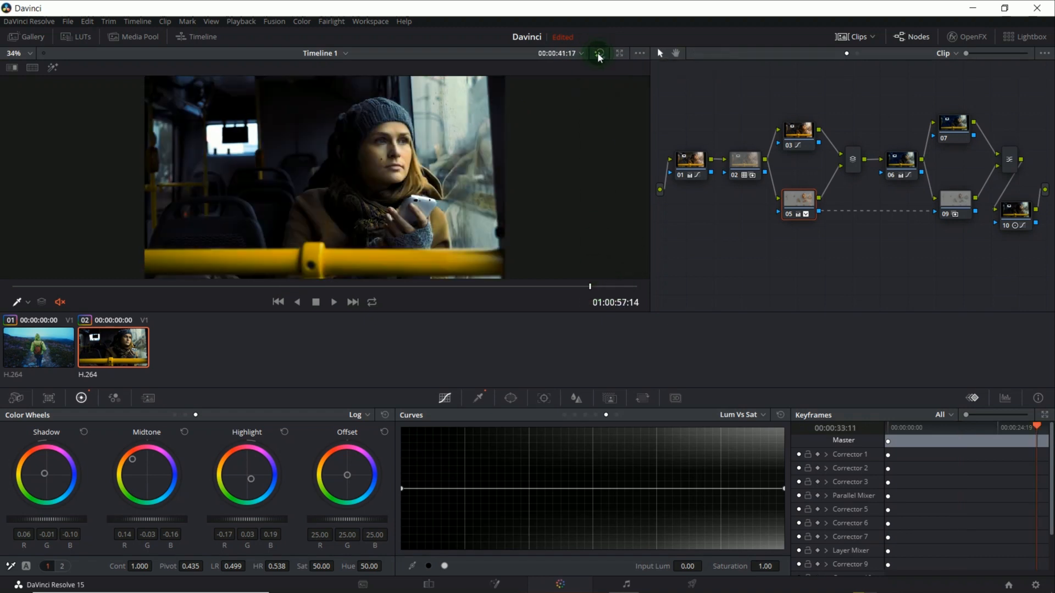